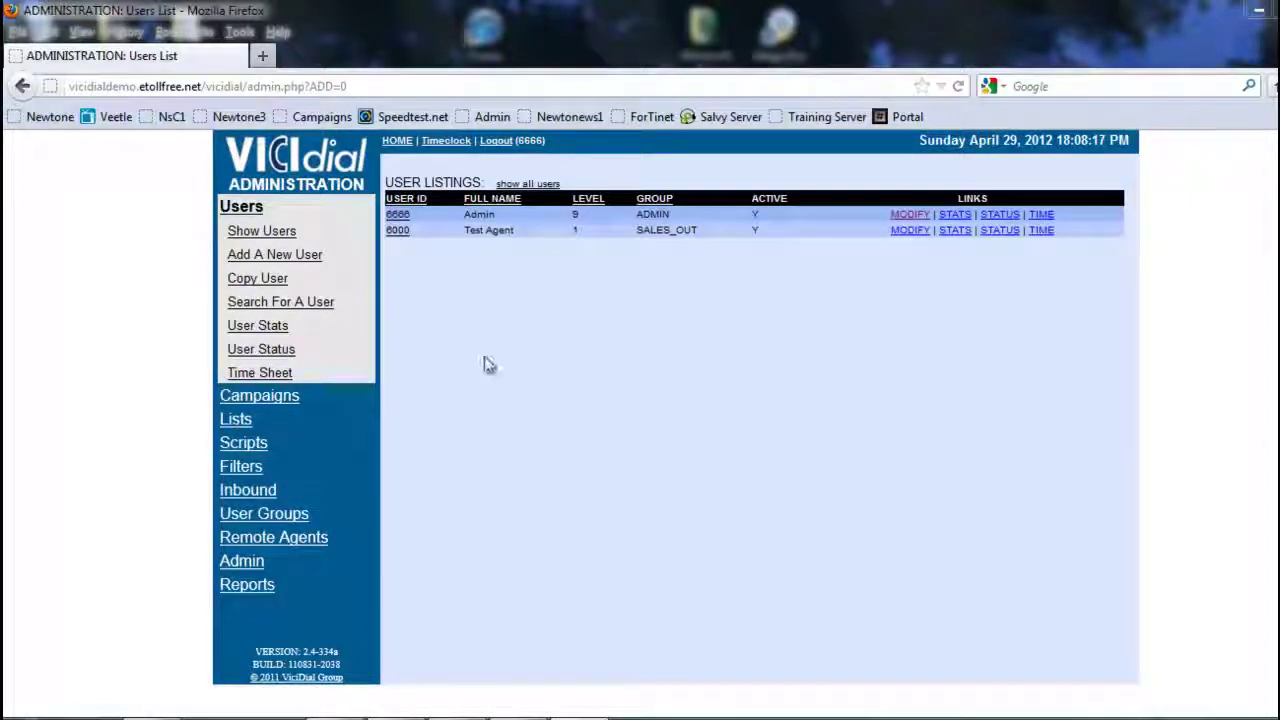
Open the form for adding a new call time from the administration's call time listings.
{"action": "left_click", "coordinate": [236, 581]}
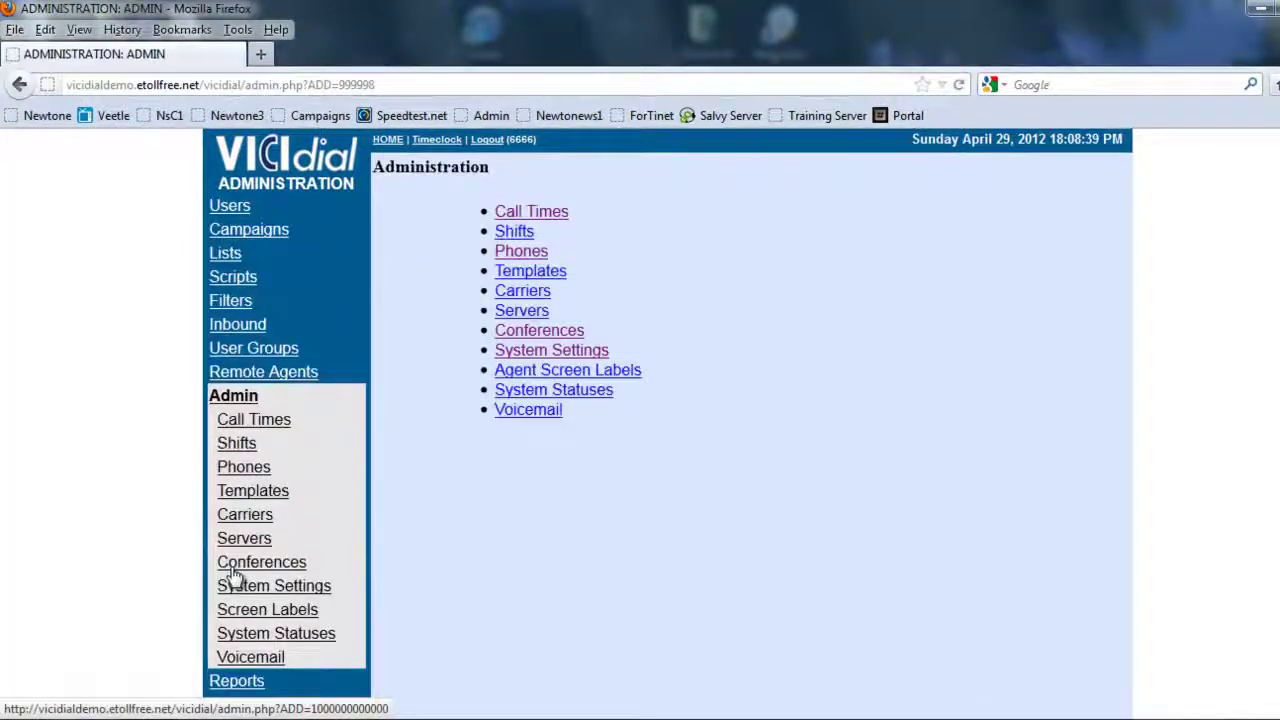
{"action": "left_click", "coordinate": [531, 212]}
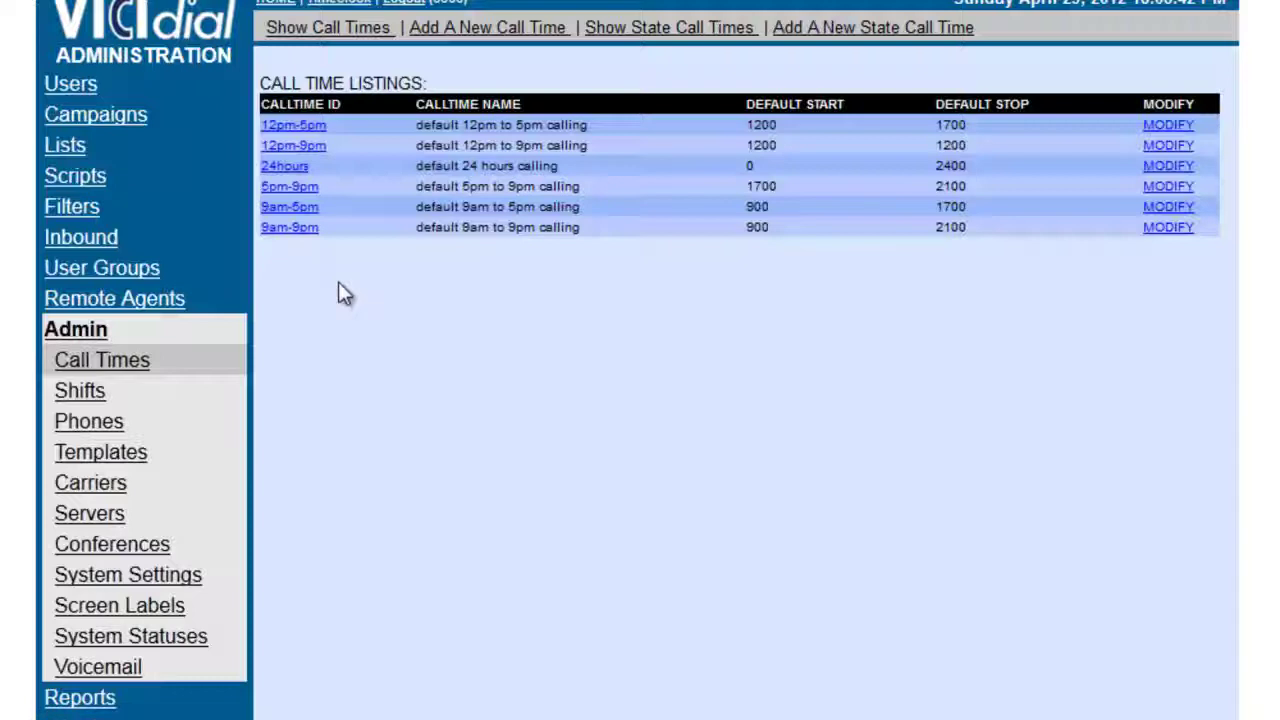
{"action": "left_click", "coordinate": [453, 36]}
Create a call time with the ID OUTBOUND and the name Outbound Call Times.
{"action": "left_click", "coordinate": [531, 116]}
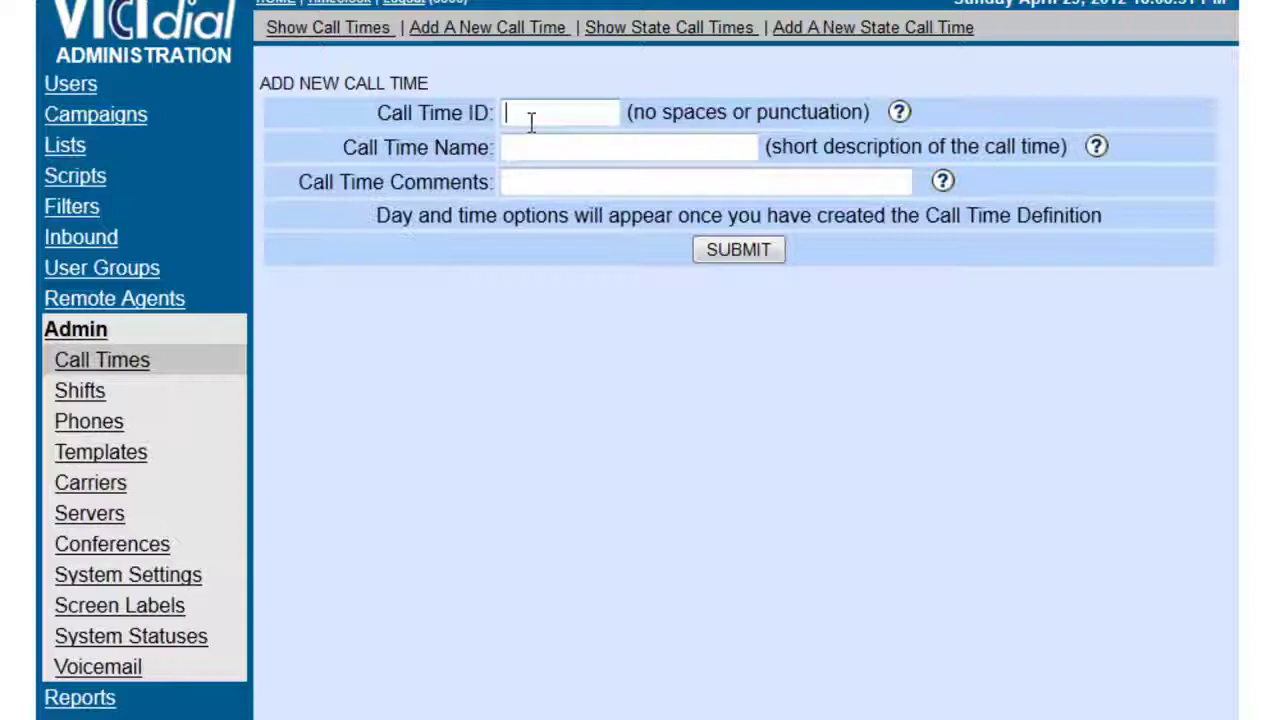
{"action": "type", "text": "OUTBOUND"}
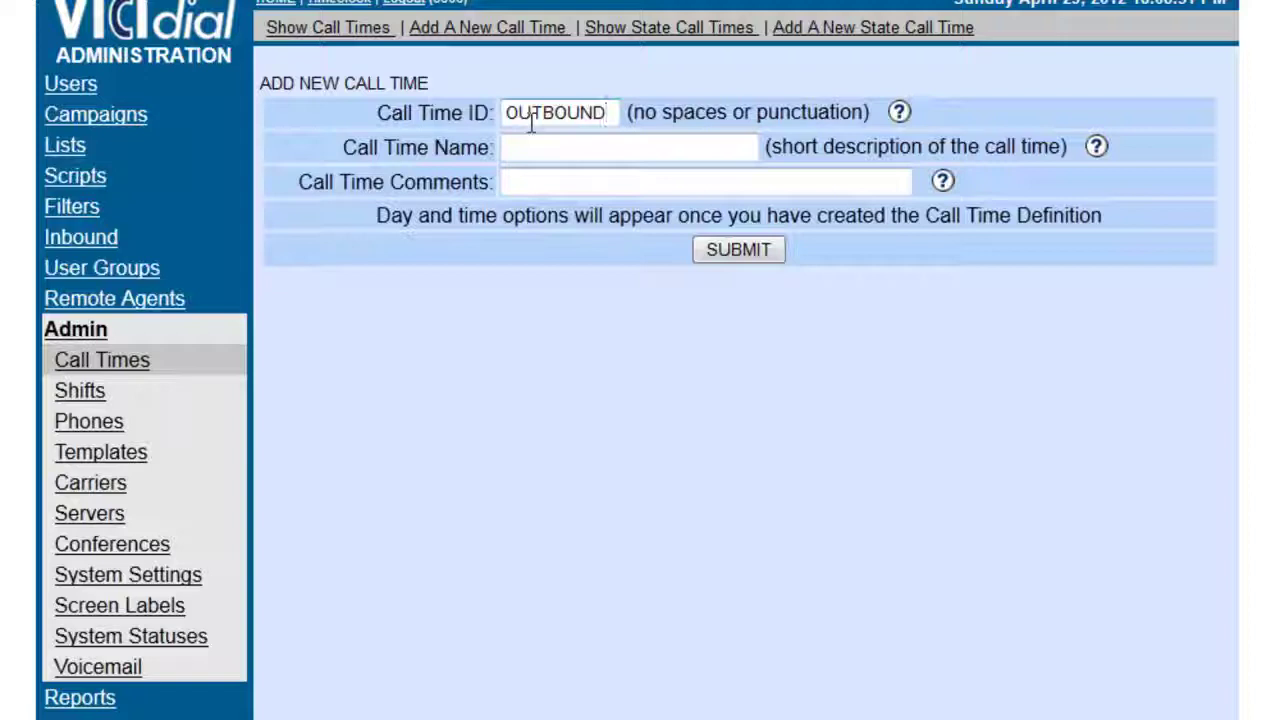
{"action": "key", "text": "Tab"}
{"action": "type", "text": "Out"}
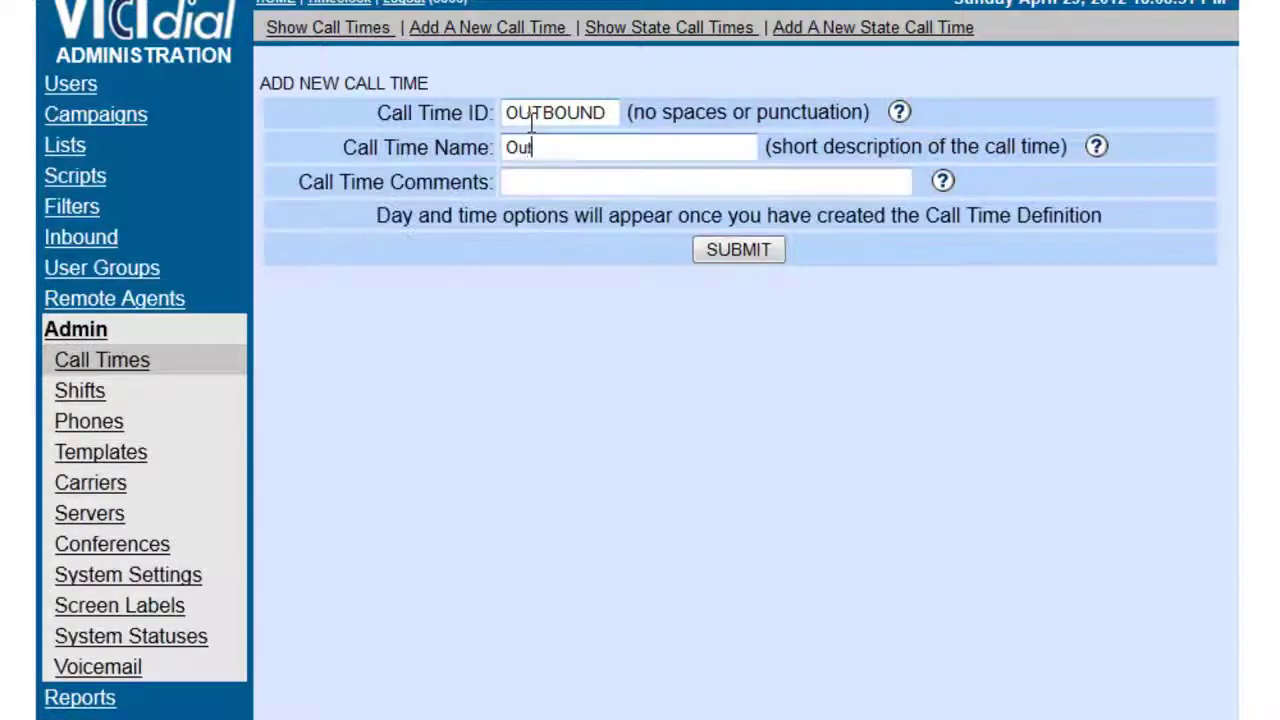
{"action": "type", "text": "bound Call Times"}
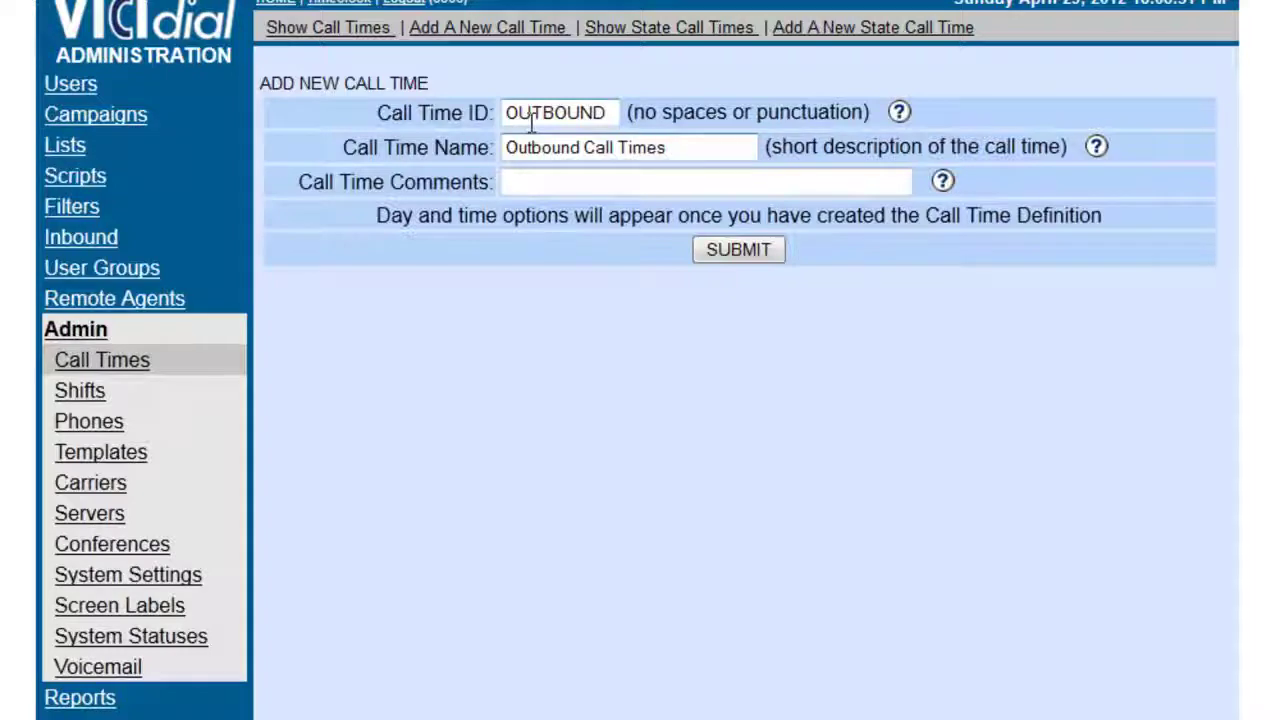
{"action": "left_click", "coordinate": [713, 256]}
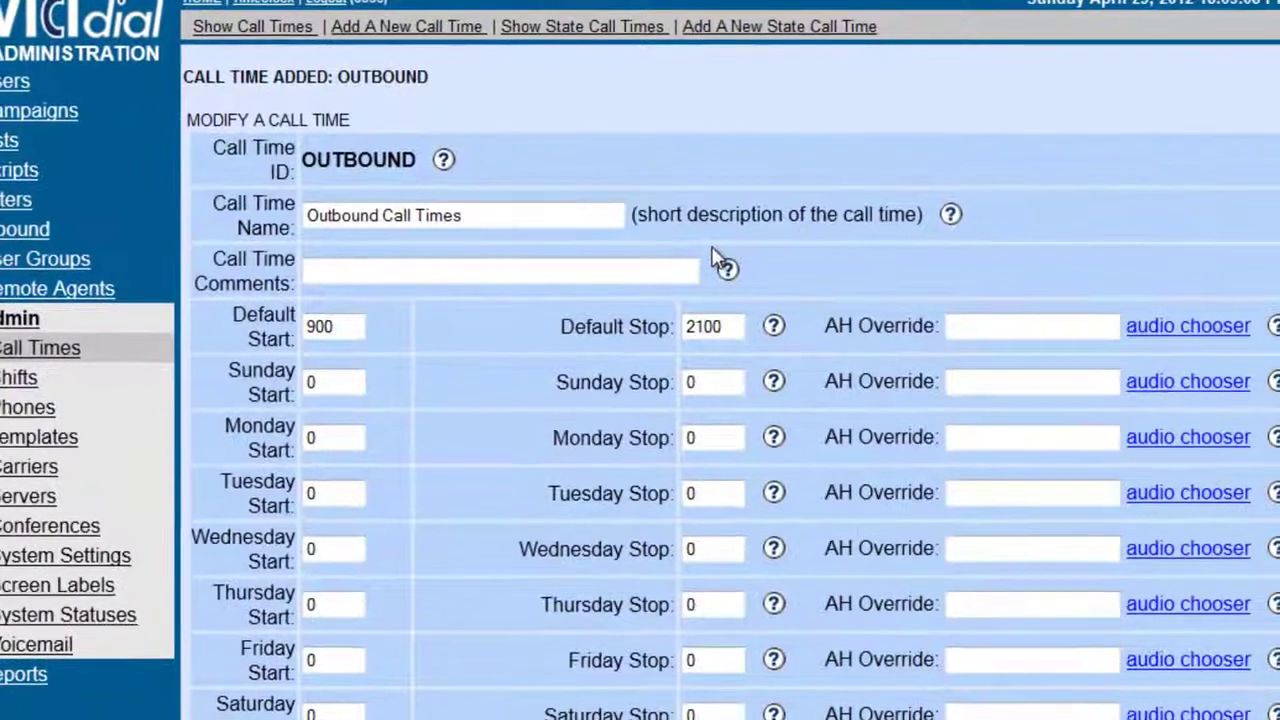
Set both the Sunday start and Sunday stop of the OUTBOUND call time to 2400.
{"action": "scroll", "coordinate": [713, 256], "scroll_direction": "down", "scroll_amount": 3}
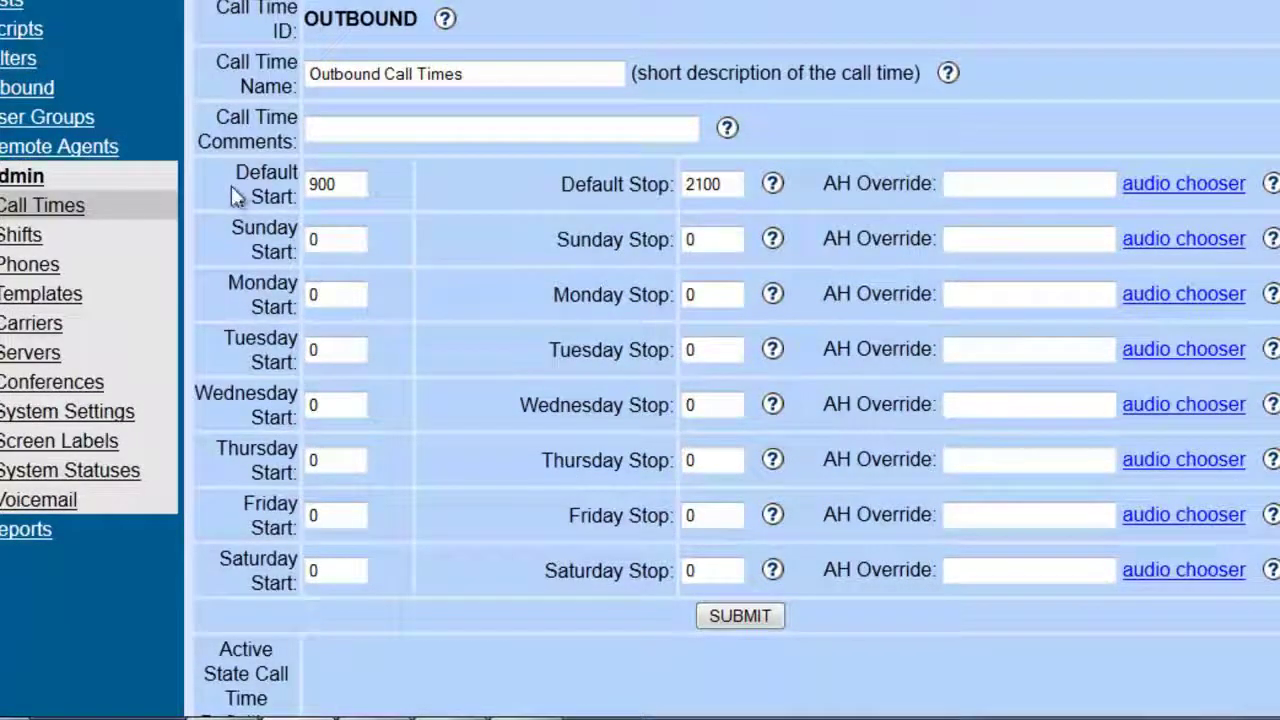
{"action": "left_click", "coordinate": [328, 186]}
{"action": "left_click_drag", "start_coordinate": [330, 186], "coordinate": [292, 188]}
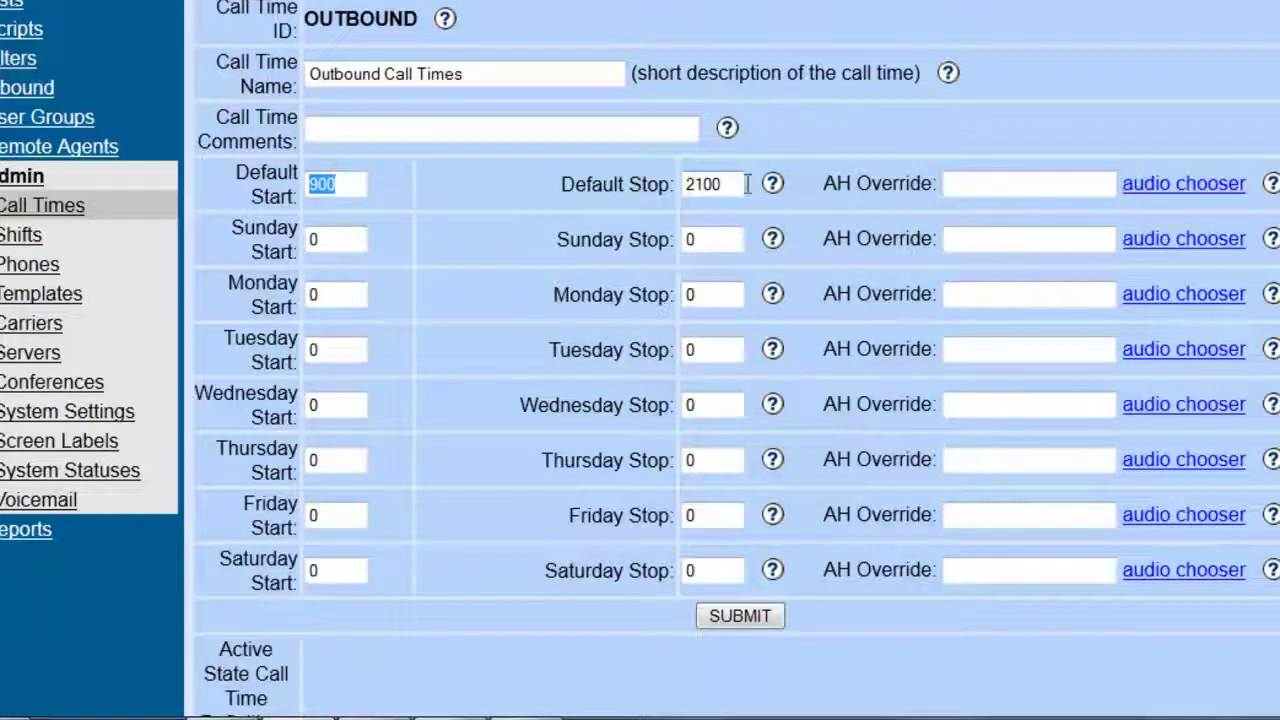
{"action": "left_click_drag", "start_coordinate": [745, 184], "coordinate": [627, 180]}
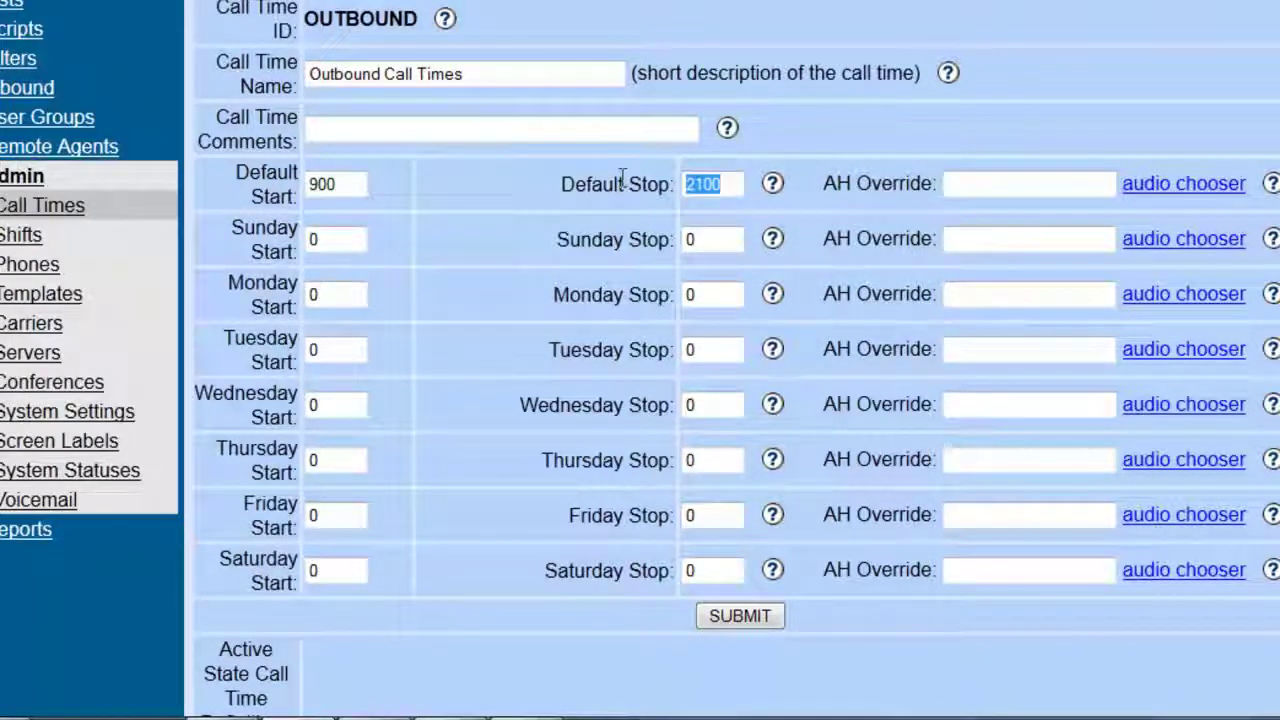
{"action": "scroll", "coordinate": [334, 240], "scroll_direction": "down", "scroll_amount": 3}
{"action": "scroll", "coordinate": [331, 240], "scroll_direction": "up", "scroll_amount": 3}
{"action": "left_click", "coordinate": [347, 240]}
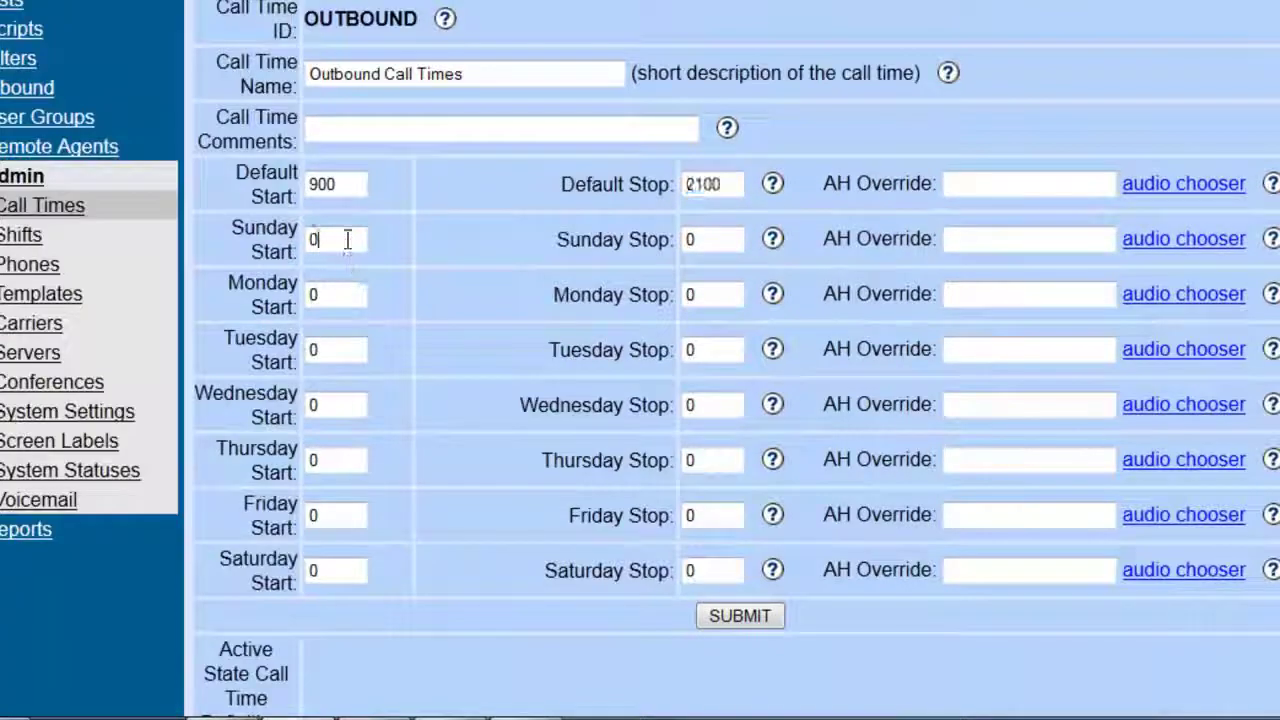
{"action": "double_click", "coordinate": [347, 240]}
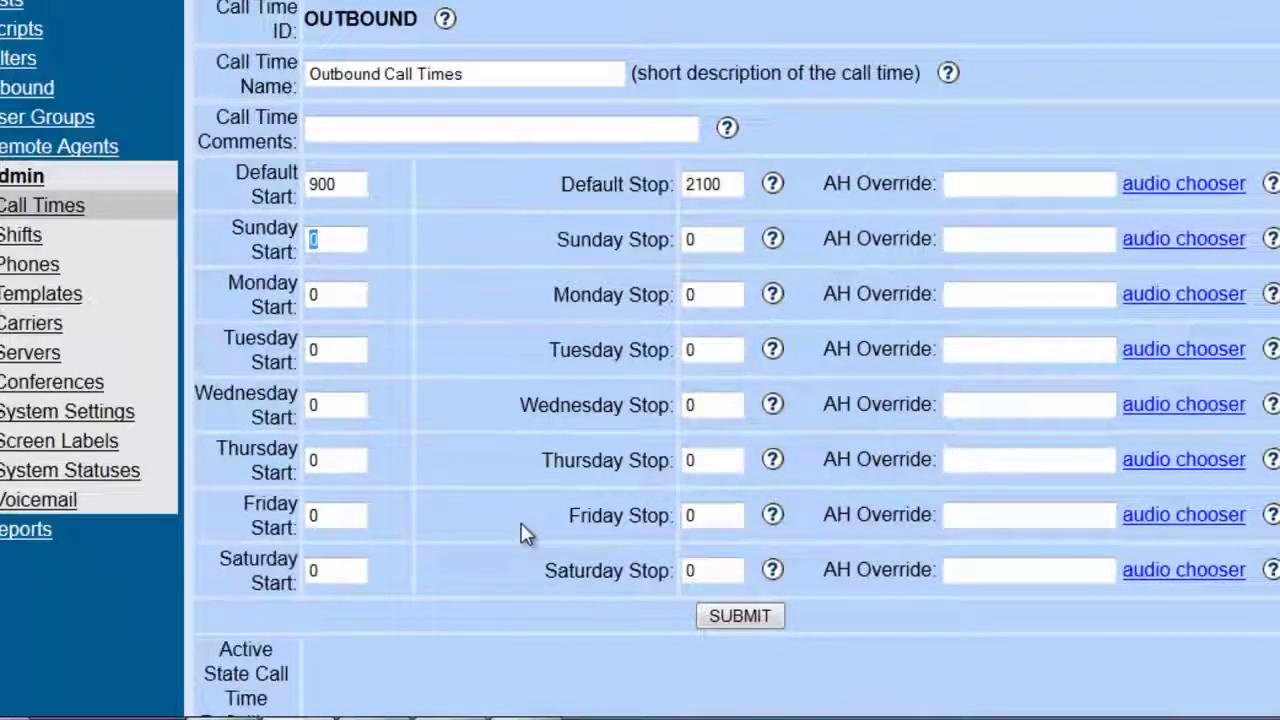
{"action": "type", "text": "2400"}
{"action": "key", "text": "Tab"}
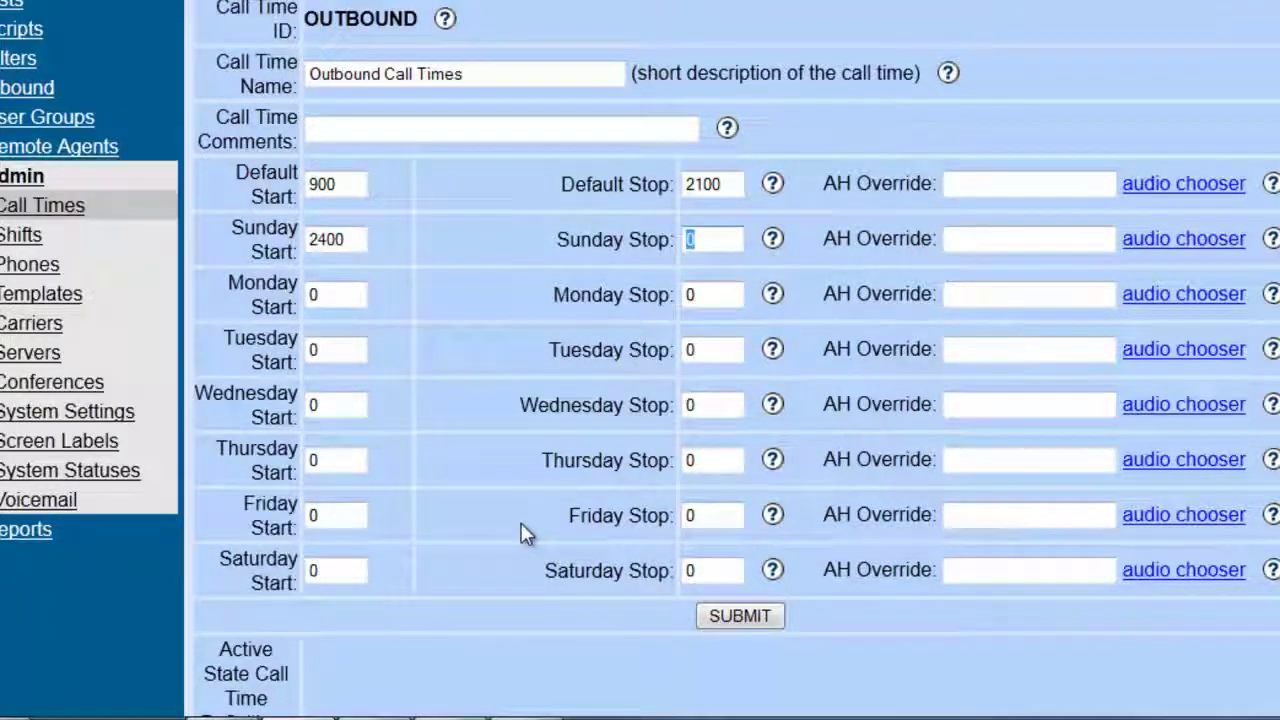
{"action": "type", "text": "2400"}
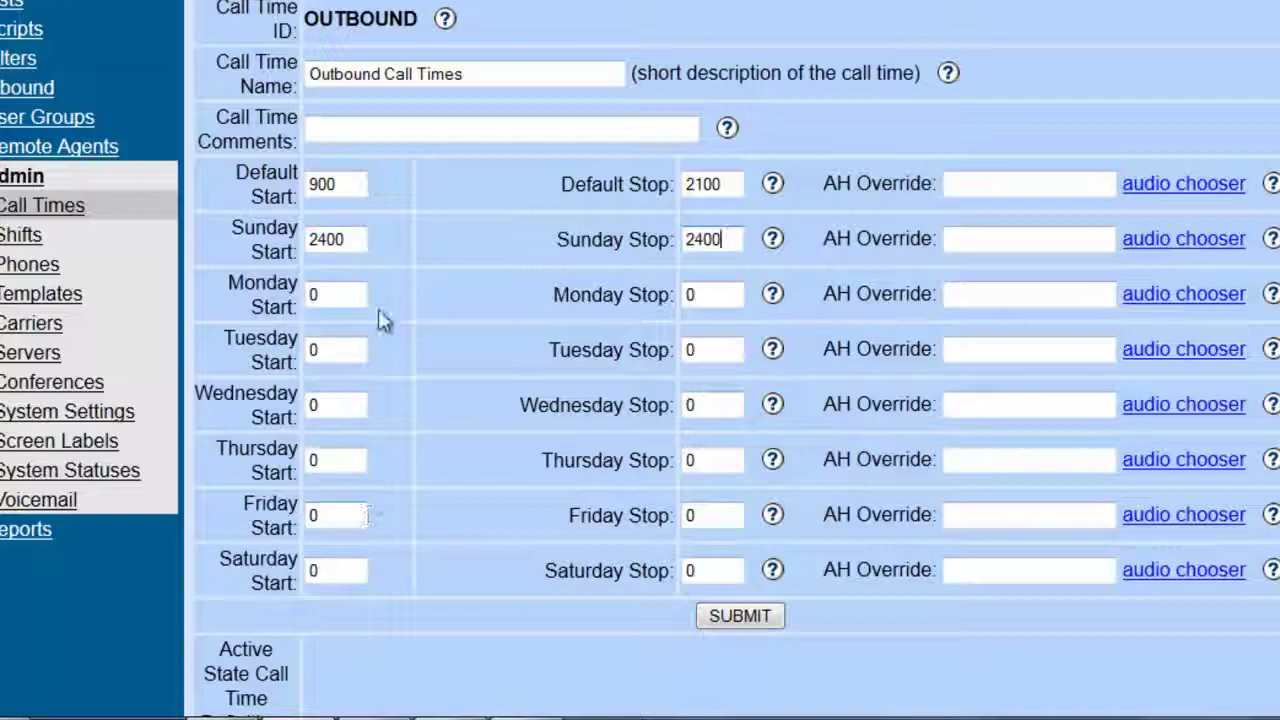
Copy the default start time of 900 into the start times for Monday through Friday.
{"action": "double_click", "coordinate": [322, 184]}
{"action": "key", "text": "ctrl+c"}
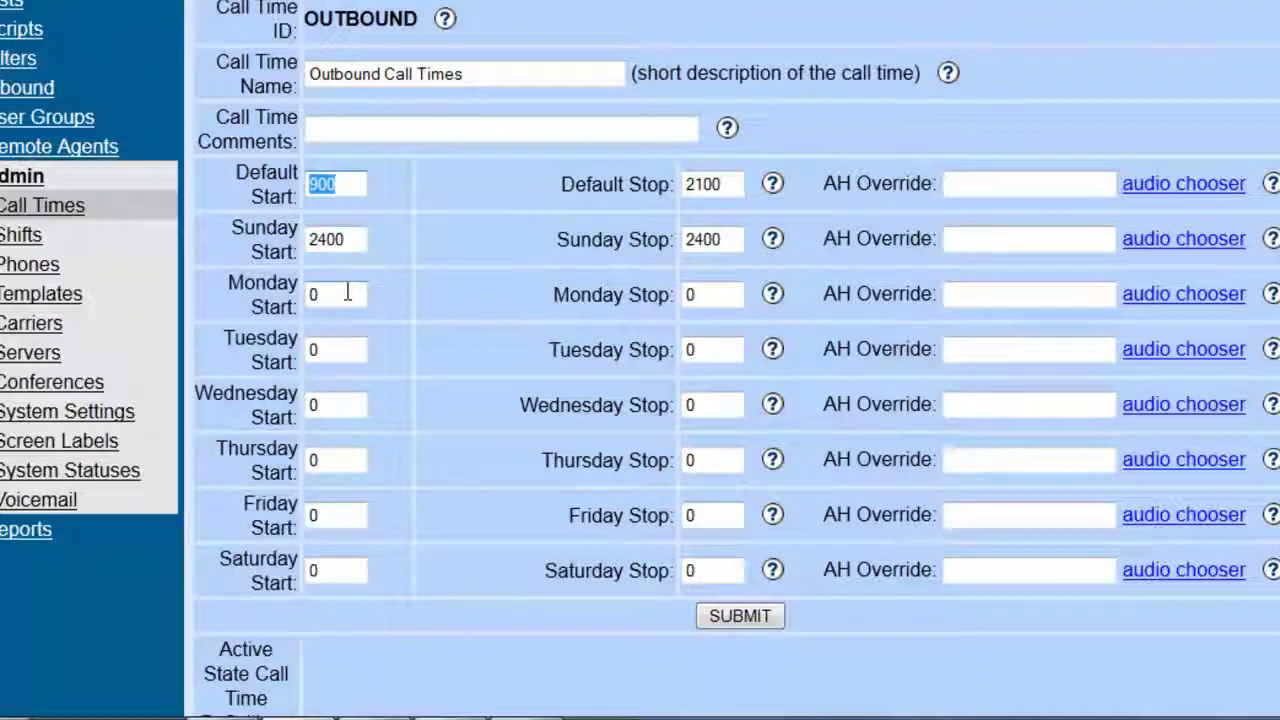
{"action": "double_click", "coordinate": [347, 292]}
{"action": "key", "text": "ctrl+v"}
{"action": "double_click", "coordinate": [314, 350]}
{"action": "key", "text": "ctrl+v"}
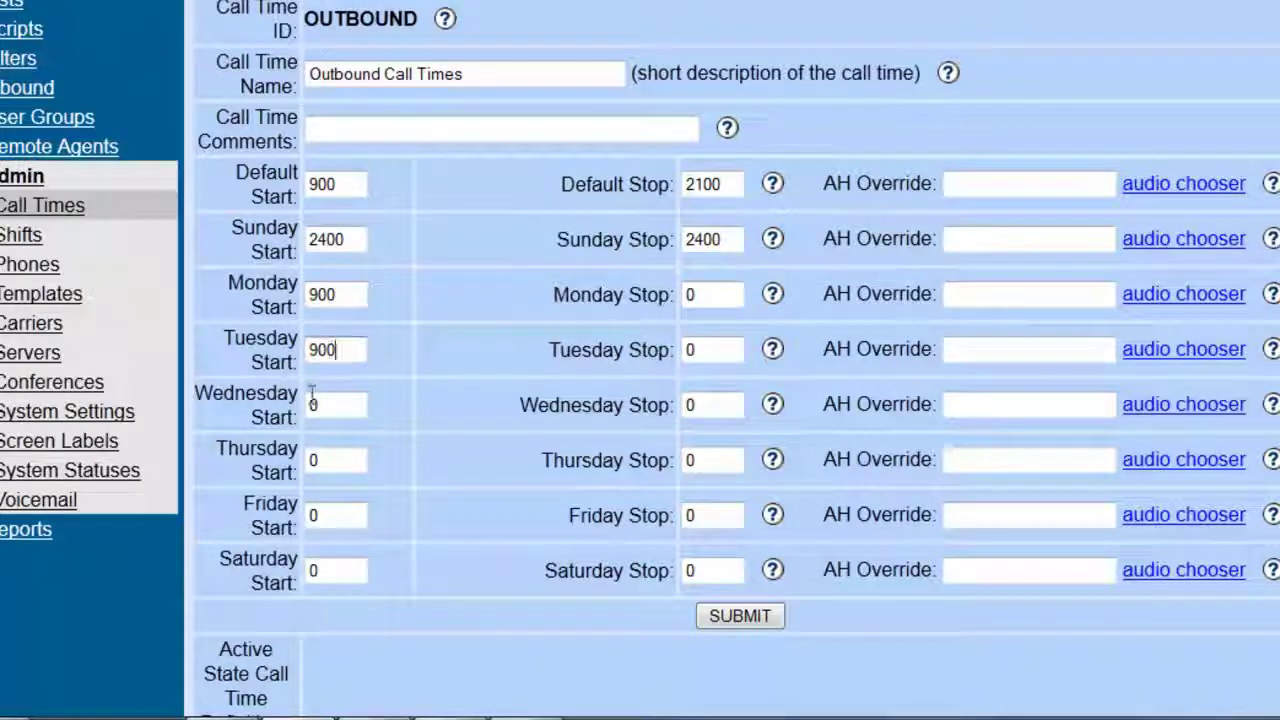
{"action": "double_click", "coordinate": [313, 404]}
{"action": "key", "text": "ctrl+v"}
{"action": "double_click", "coordinate": [335, 460]}
{"action": "key", "text": "ctrl+v"}
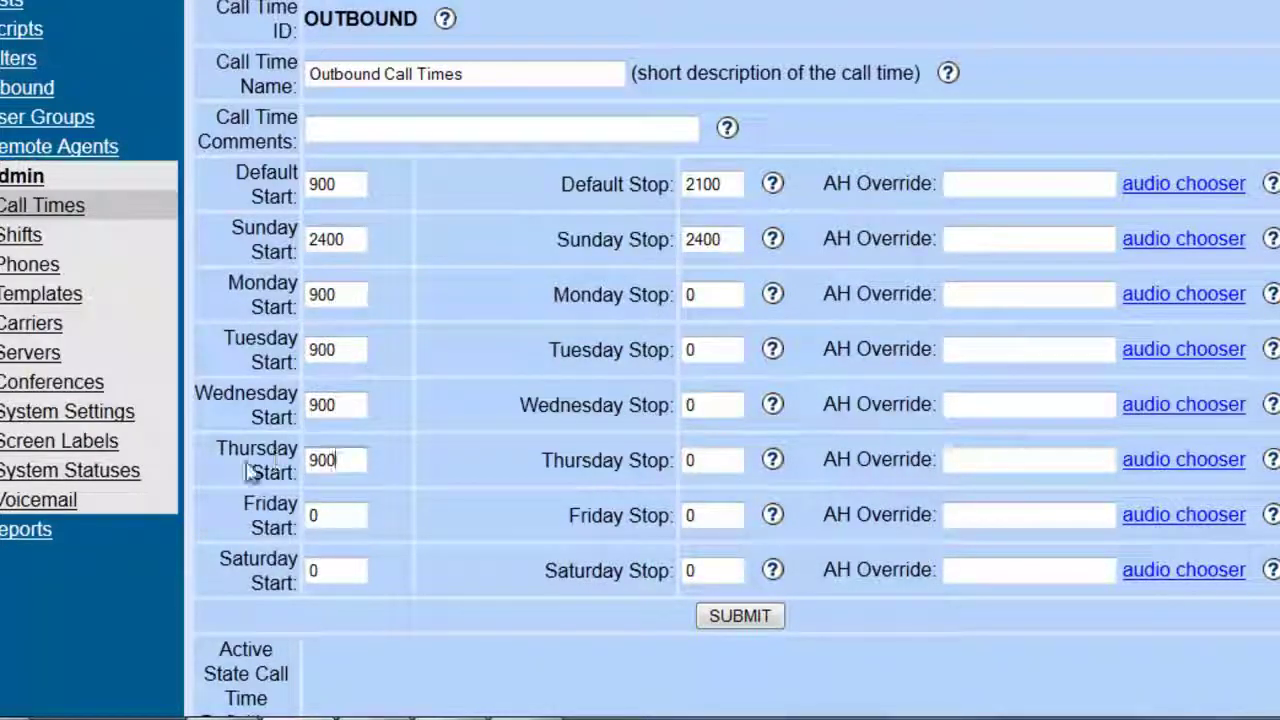
{"action": "double_click", "coordinate": [329, 516]}
{"action": "key", "text": "ctrl+v"}
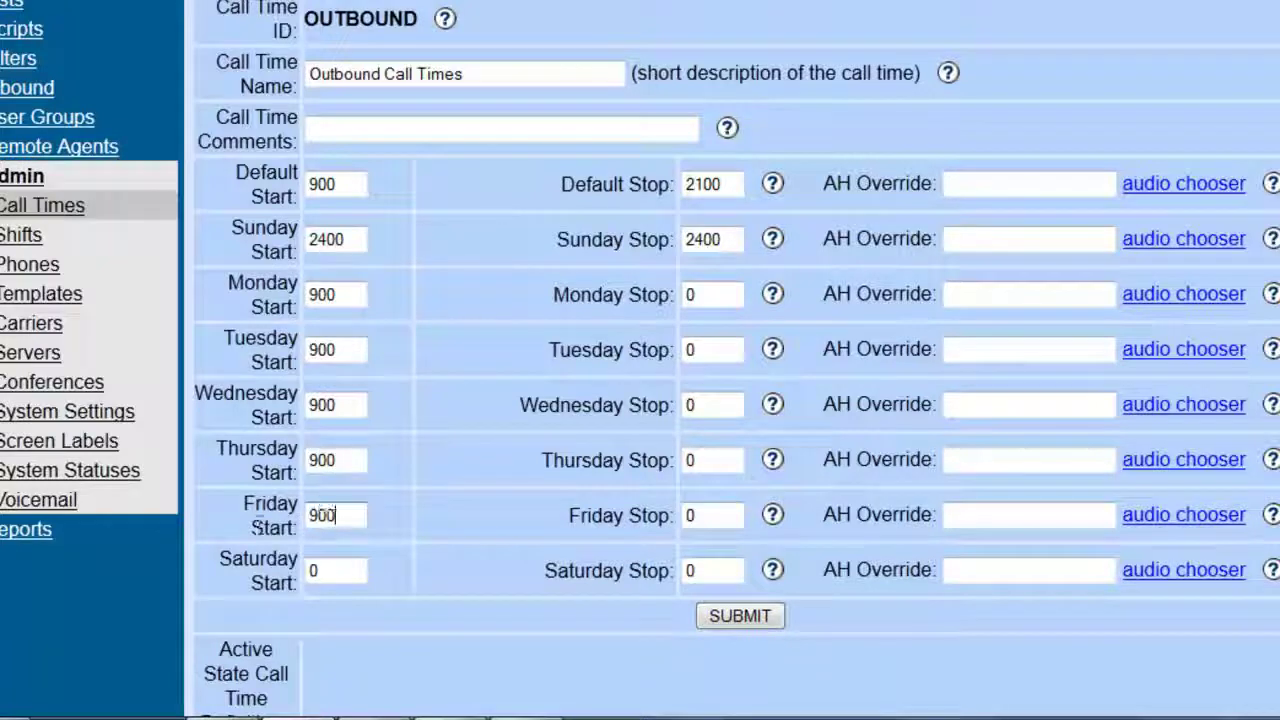
Copy the default stop time of 2100 into the stop times for Monday through Friday.
{"action": "double_click", "coordinate": [712, 184]}
{"action": "key", "text": "ctrl+c"}
{"action": "double_click", "coordinate": [692, 294]}
{"action": "key", "text": "ctrl+v"}
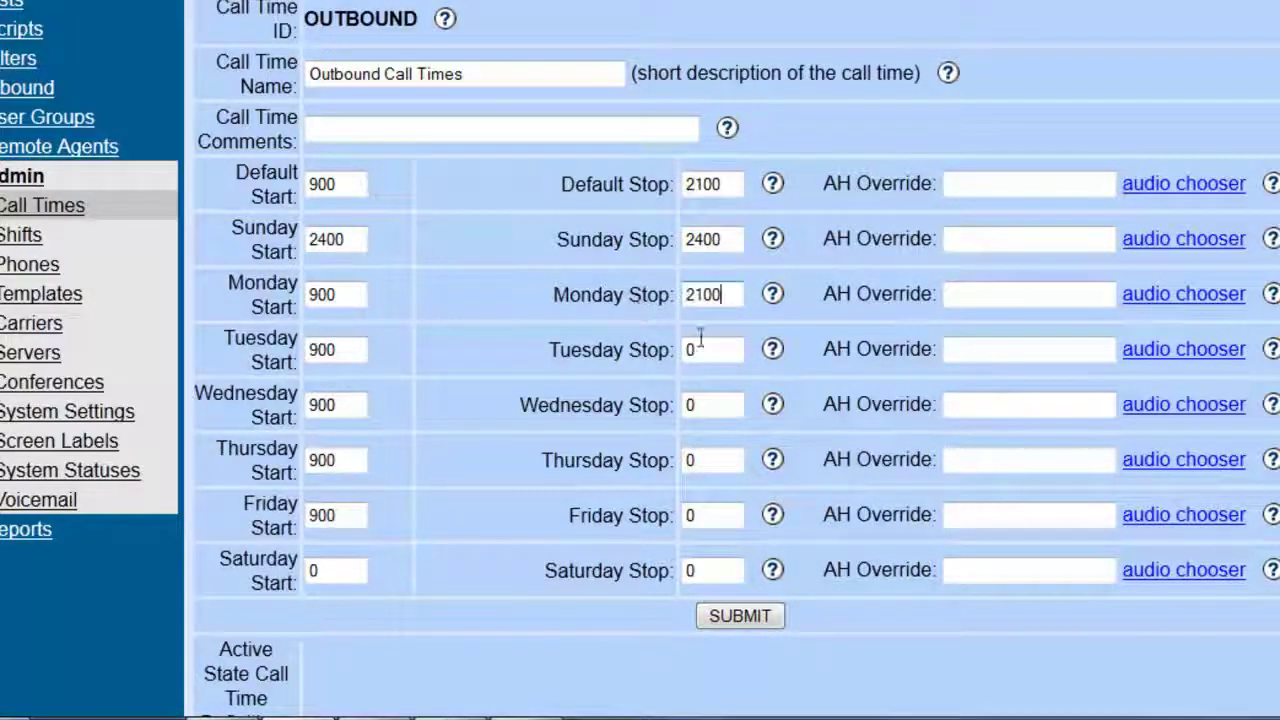
{"action": "double_click", "coordinate": [692, 349]}
{"action": "key", "text": "ctrl+v"}
{"action": "double_click", "coordinate": [690, 404]}
{"action": "key", "text": "ctrl+v"}
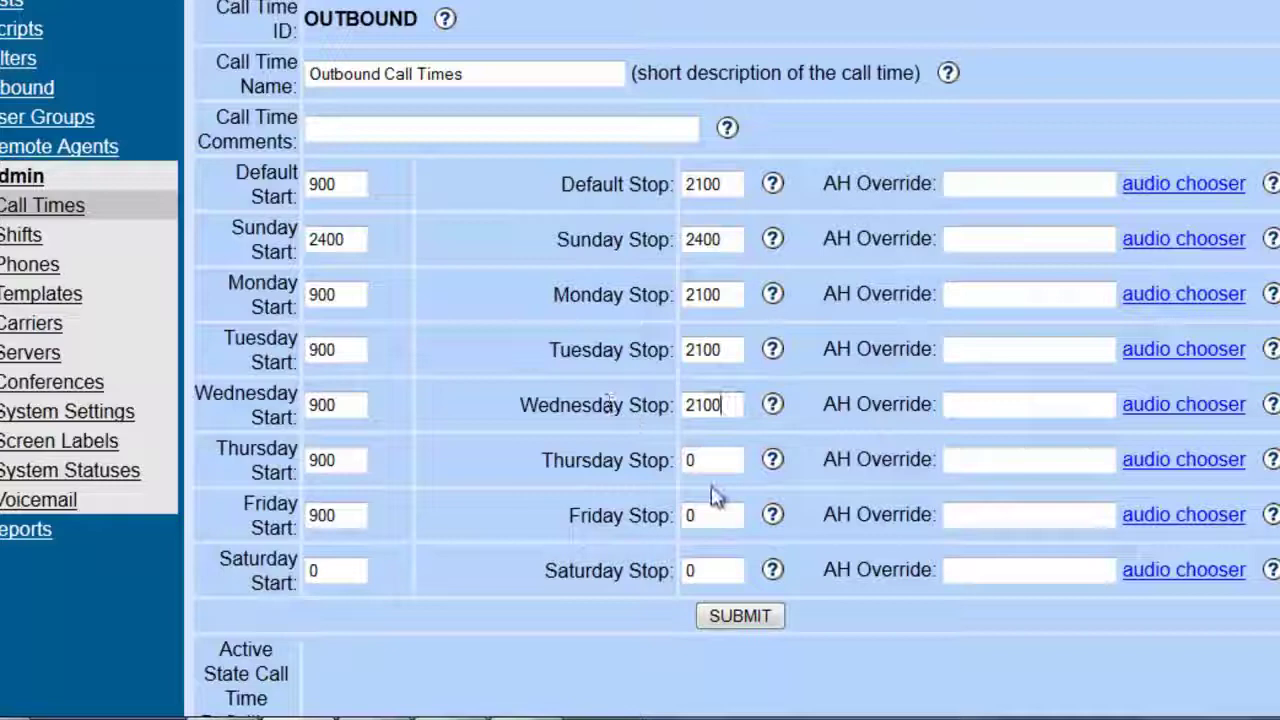
{"action": "double_click", "coordinate": [692, 459]}
{"action": "key", "text": "ctrl+v"}
{"action": "double_click", "coordinate": [690, 514]}
{"action": "key", "text": "ctrl+v"}
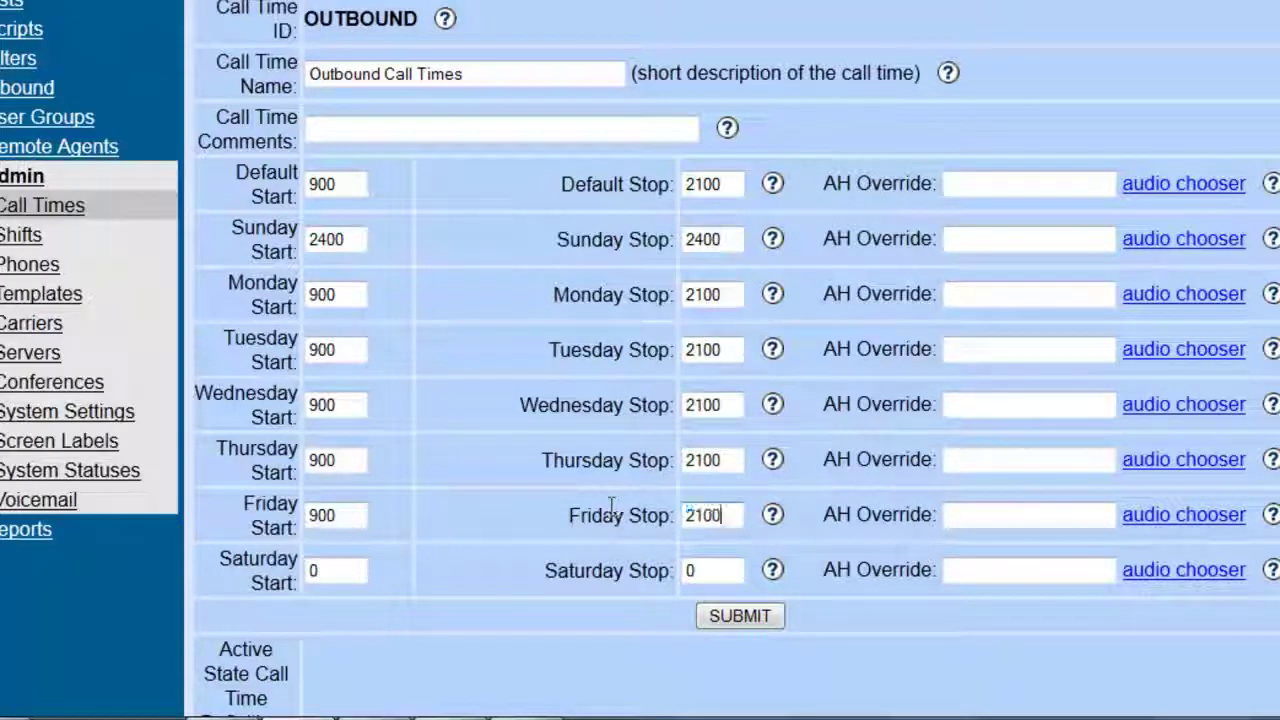
Set the Saturday start to 1000 and the Saturday stop to 1600.
{"action": "double_click", "coordinate": [313, 570]}
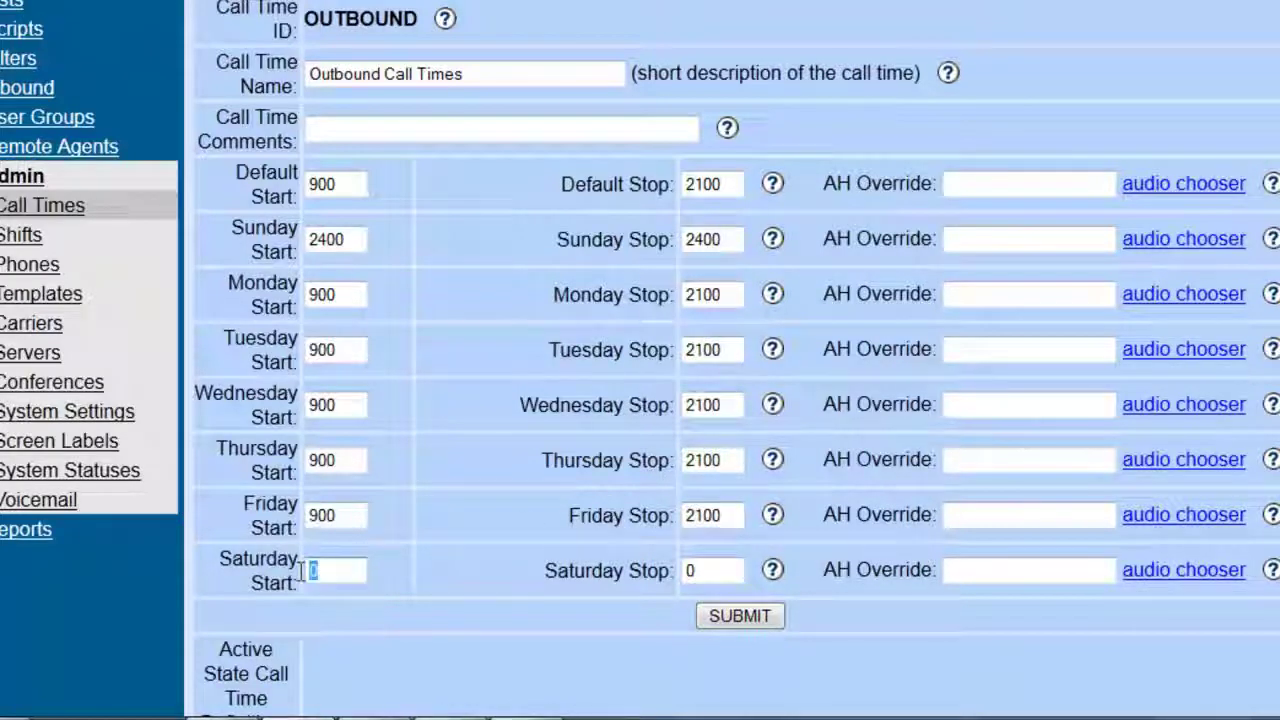
{"action": "type", "text": "10"}
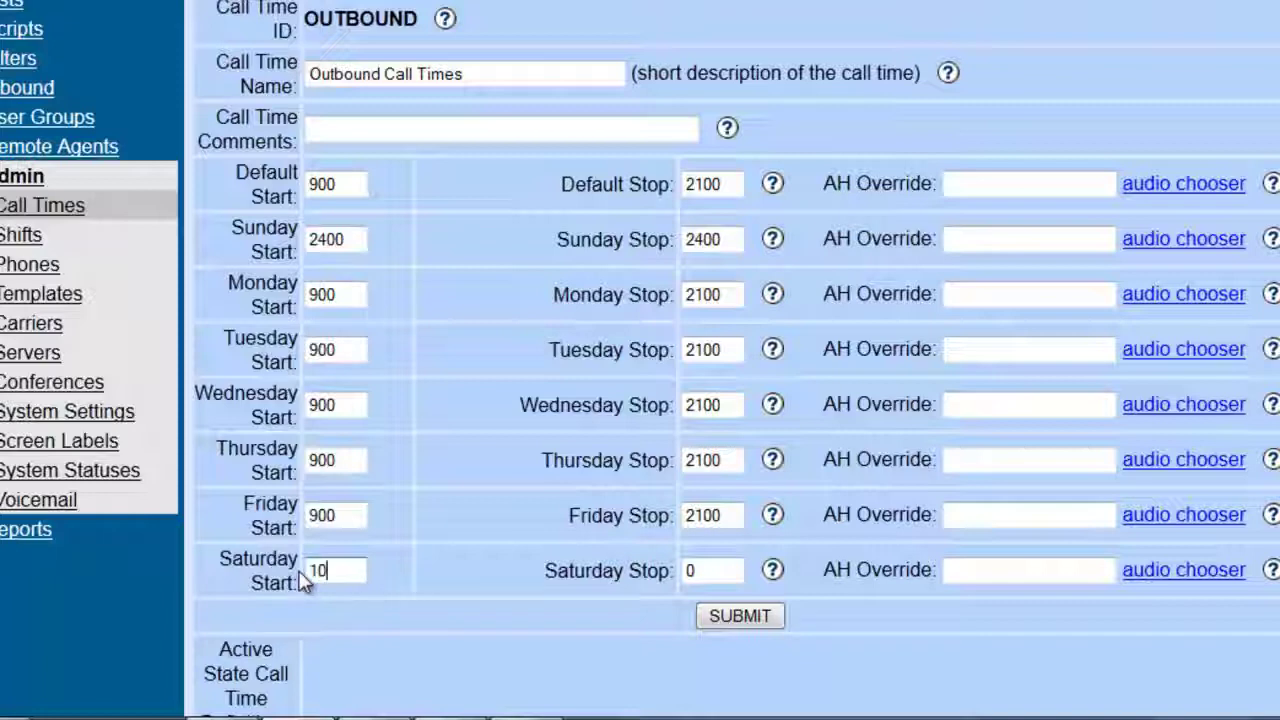
{"action": "type", "text": "00"}
{"action": "key", "text": "Tab"}
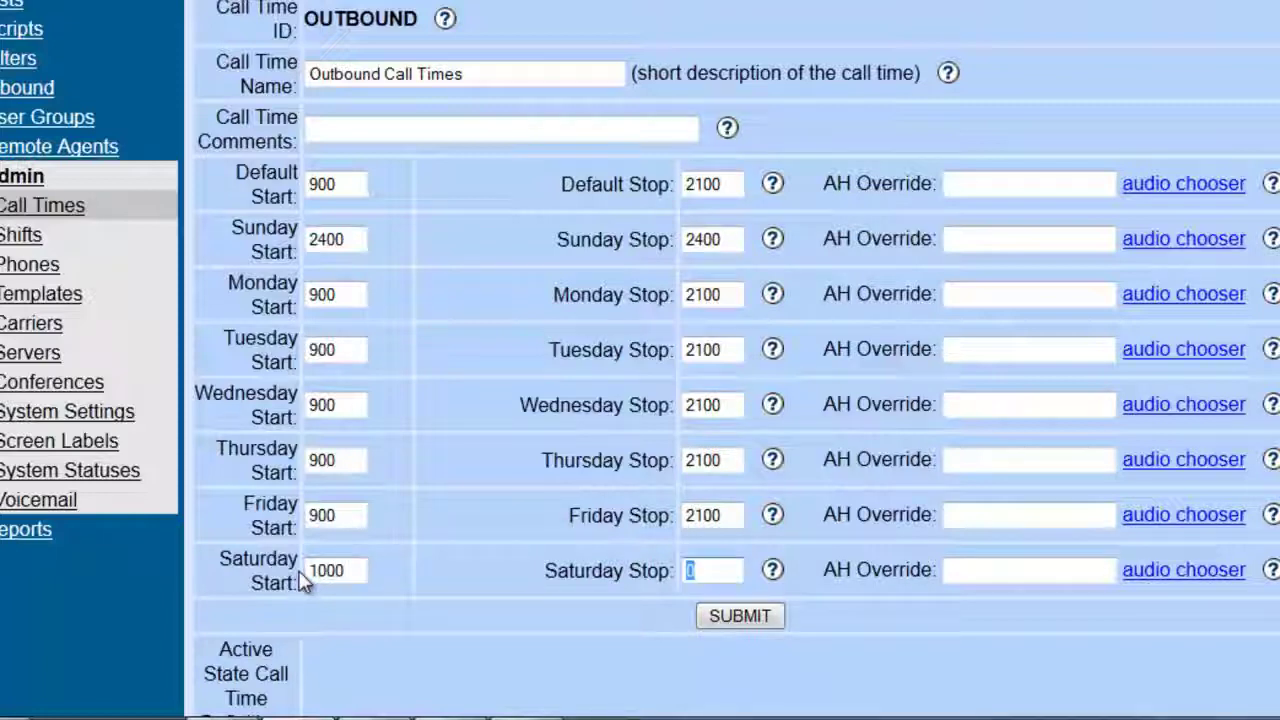
{"action": "type", "text": "1600"}
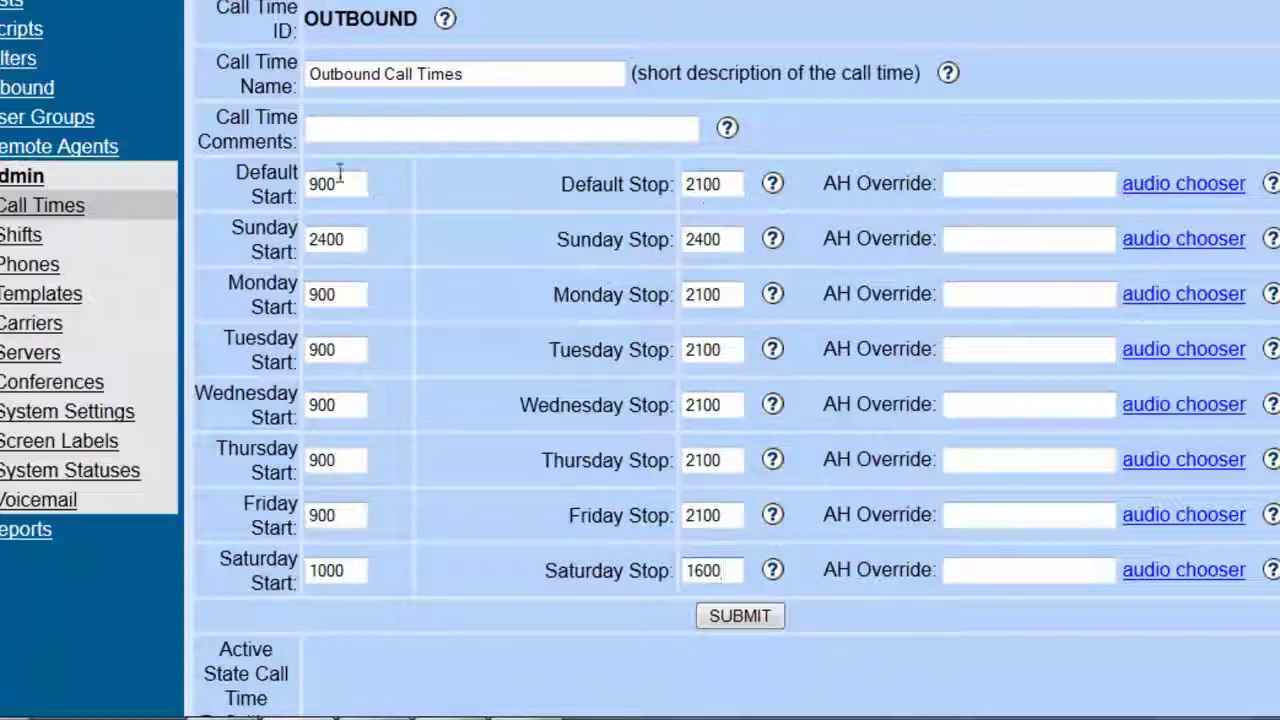
Check the available state call time rules without adding one, and save the OUTBOUND call time's hours.
{"action": "scroll", "coordinate": [646, 235], "scroll_direction": "down", "scroll_amount": 3}
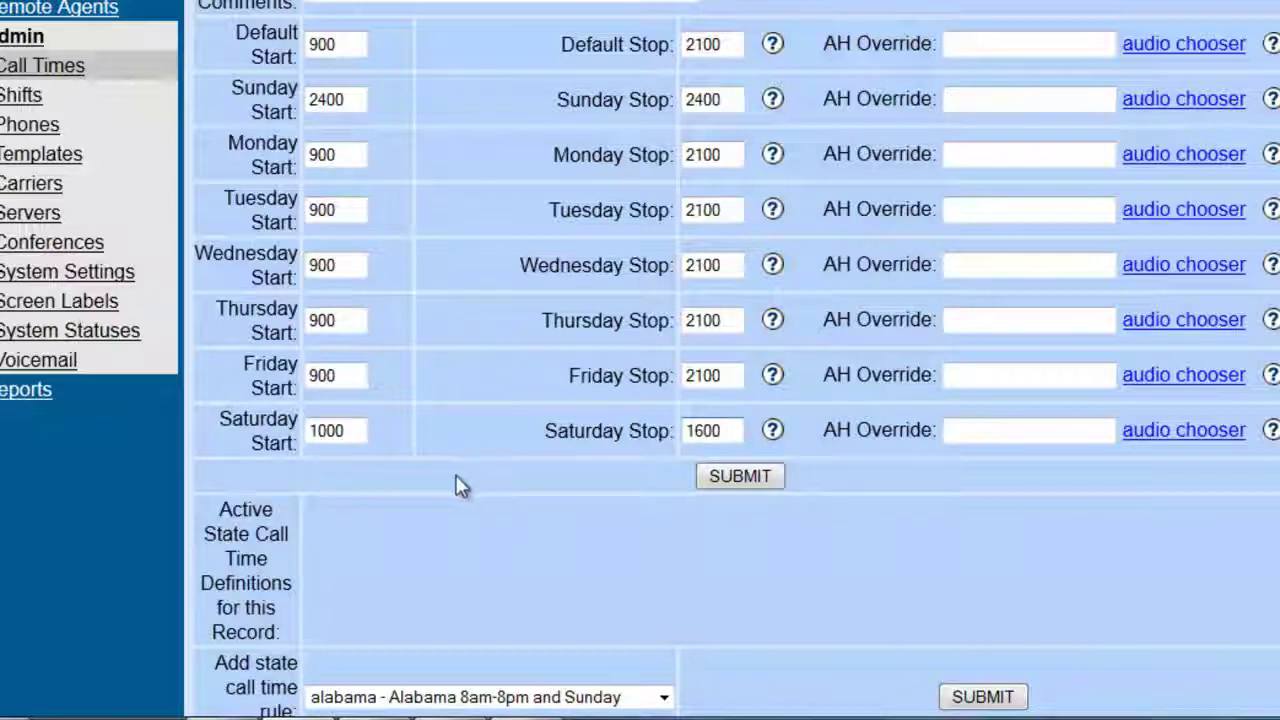
{"action": "scroll", "coordinate": [460, 485], "scroll_direction": "down", "scroll_amount": 3}
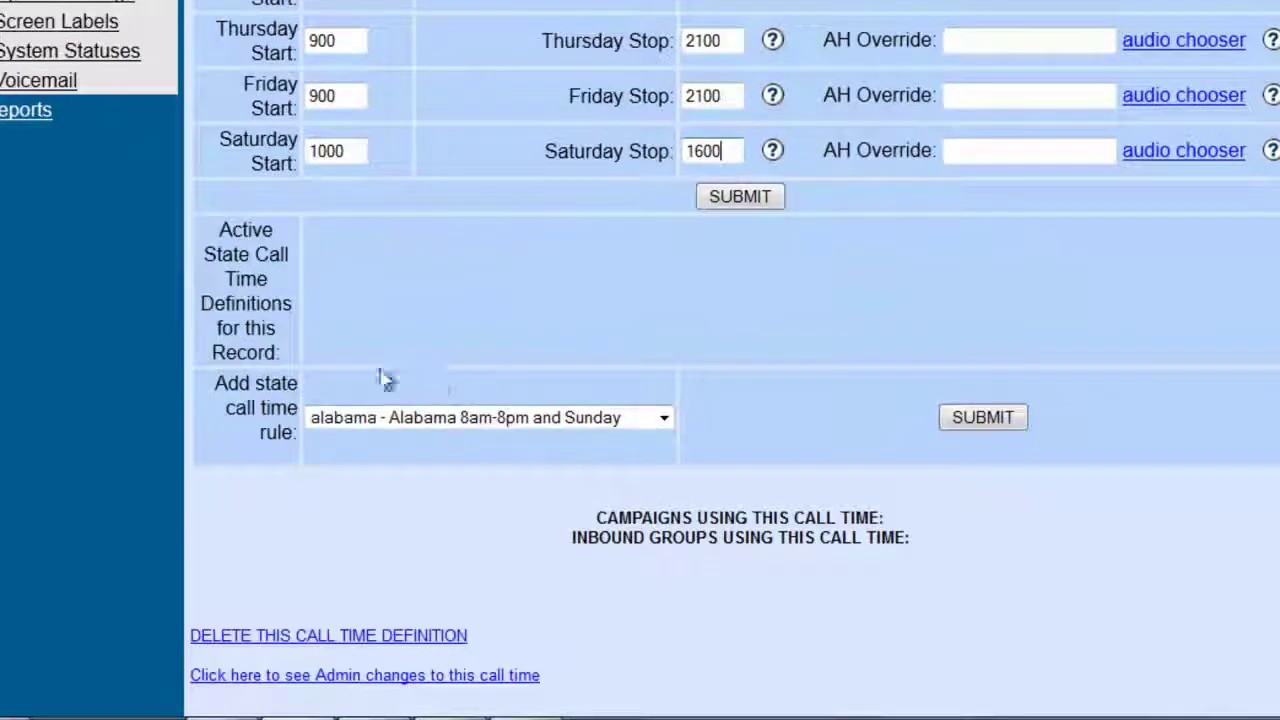
{"action": "left_click", "coordinate": [366, 425]}
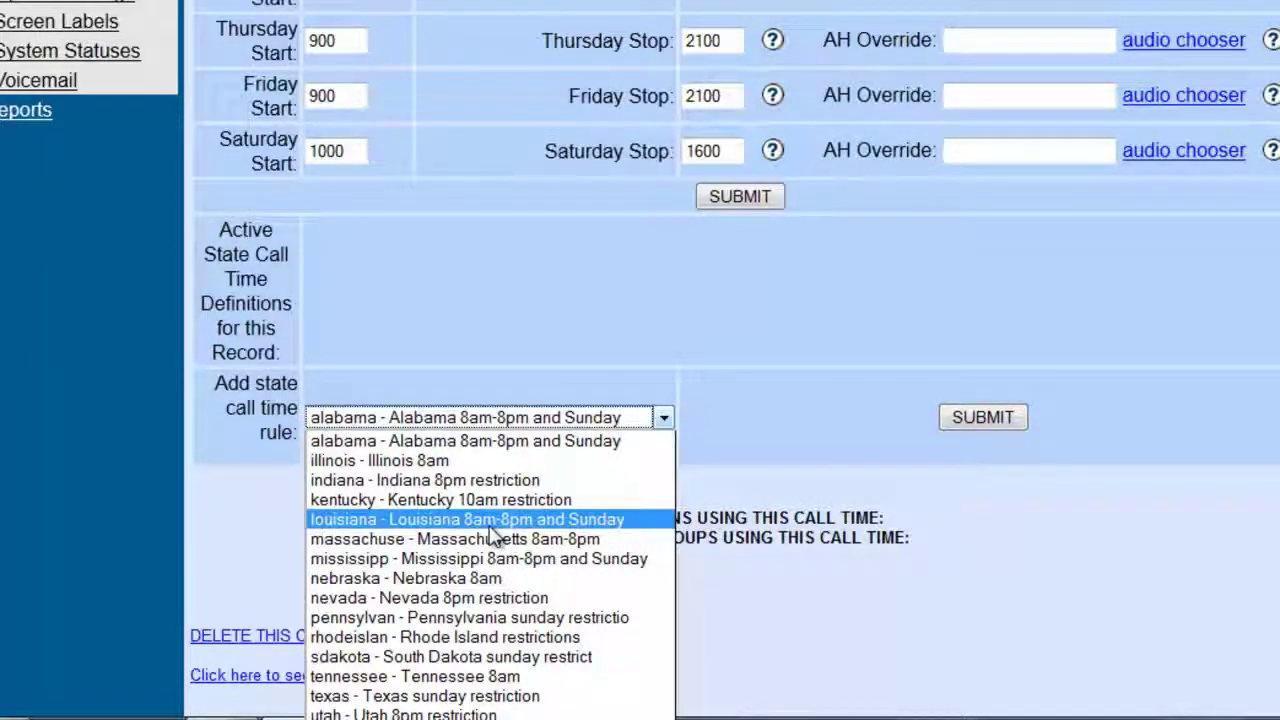
{"action": "key", "text": "t"}
{"action": "key", "text": "t"}
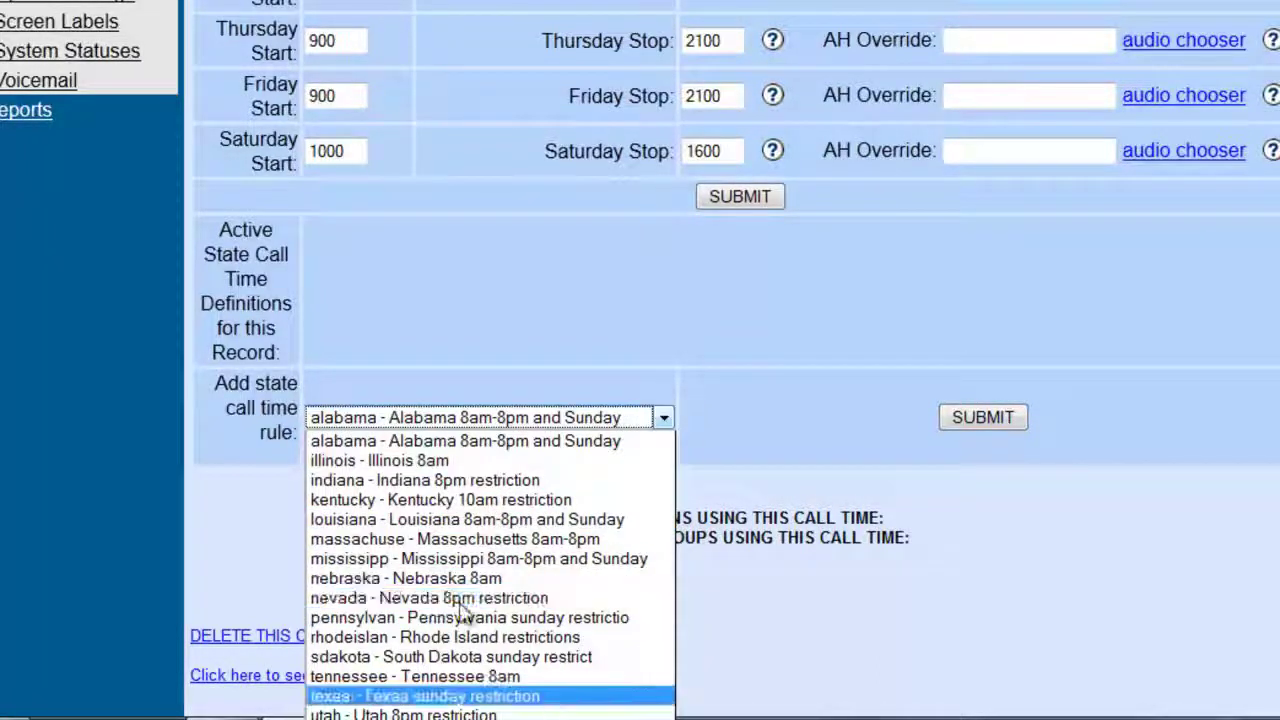
{"action": "left_click", "coordinate": [652, 322]}
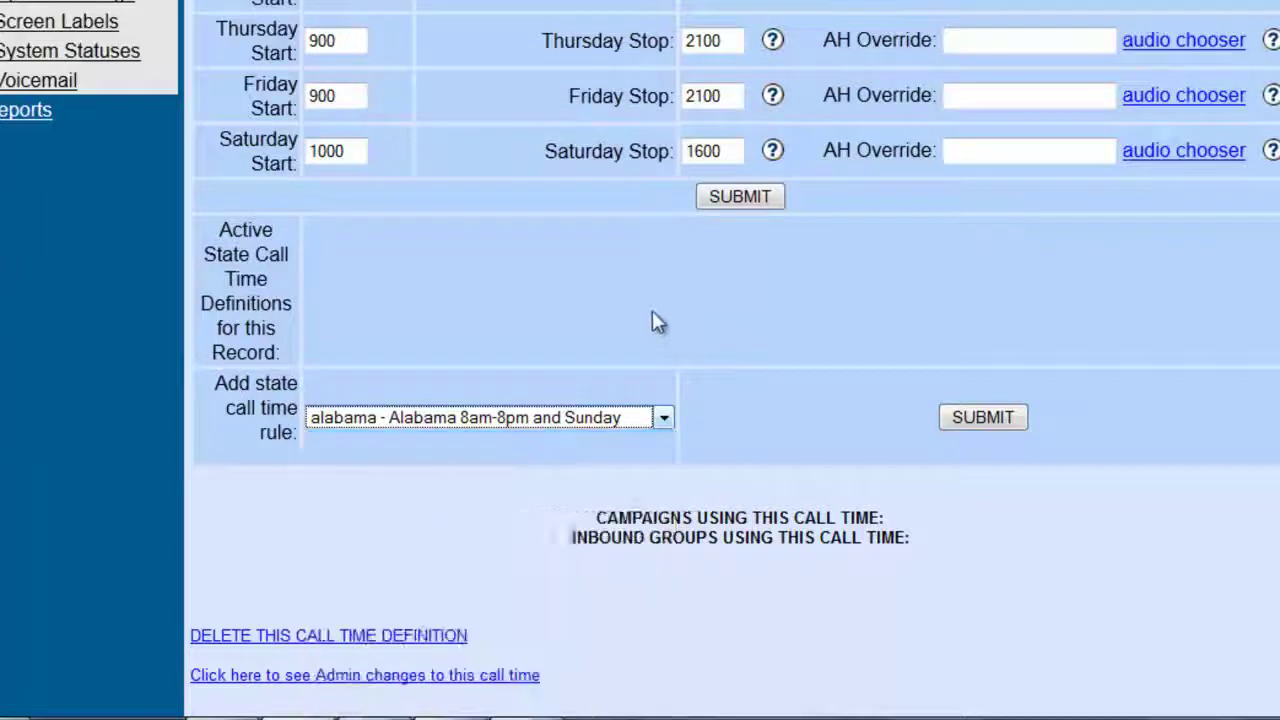
{"action": "left_click", "coordinate": [770, 196]}
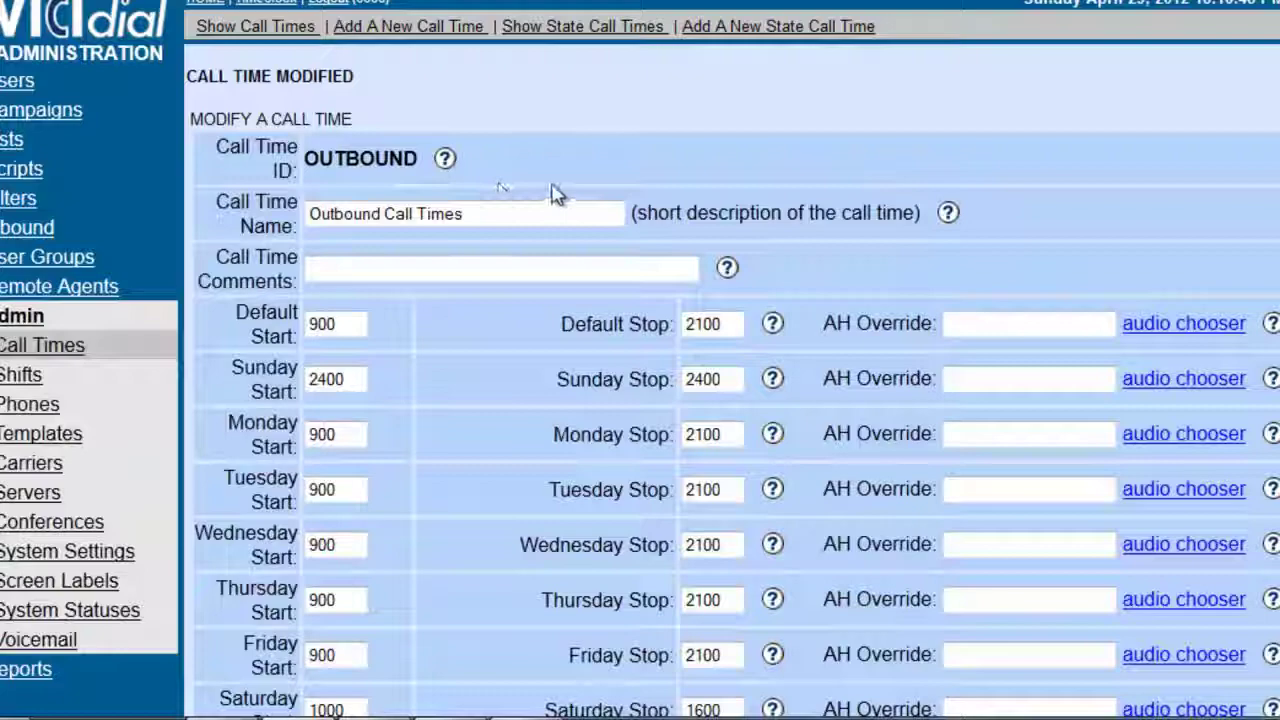
Open the TEST_OUT campaign and look through its basic settings.
{"action": "left_click", "coordinate": [5, 112]}
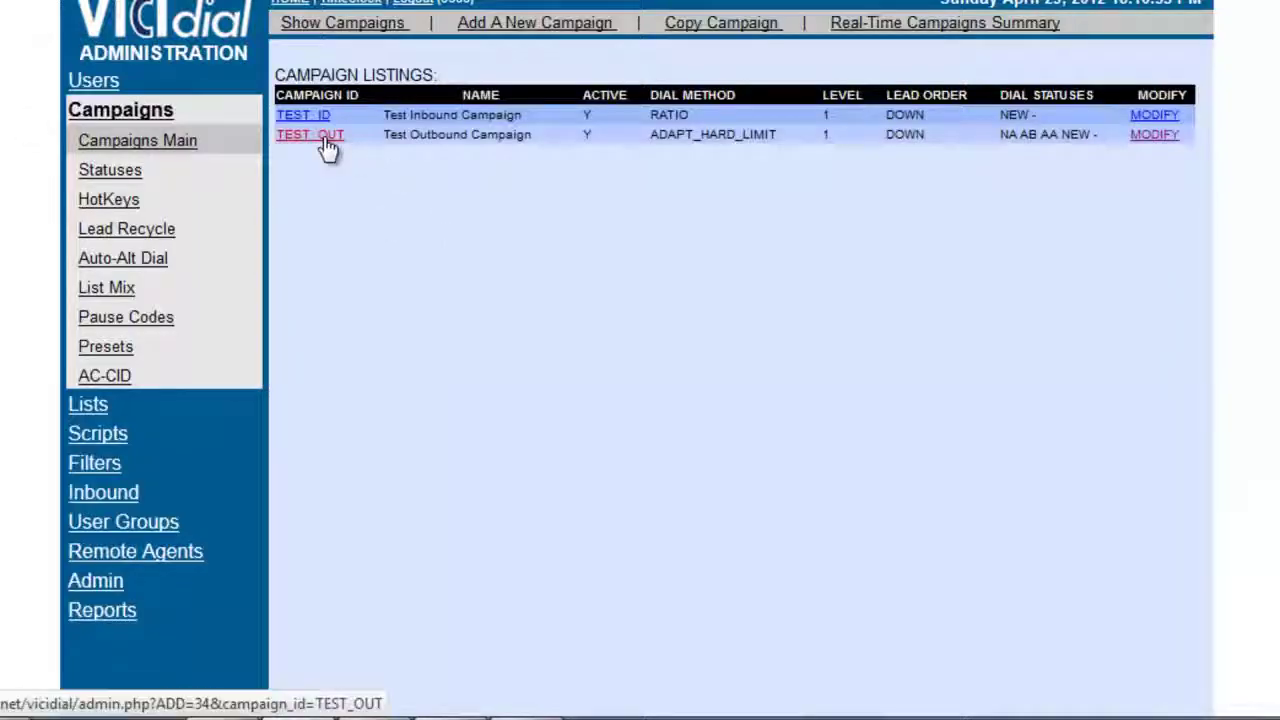
{"action": "left_click", "coordinate": [328, 147]}
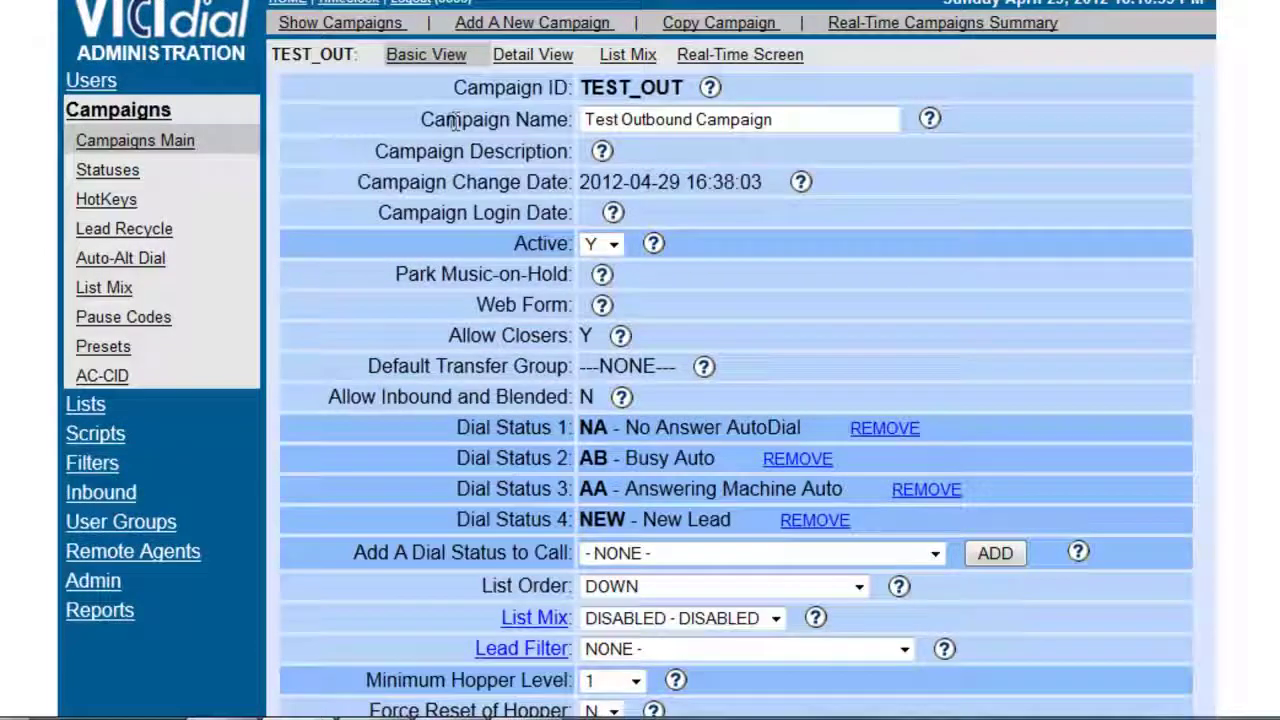
{"action": "scroll", "coordinate": [455, 145], "scroll_direction": "down", "scroll_amount": 3}
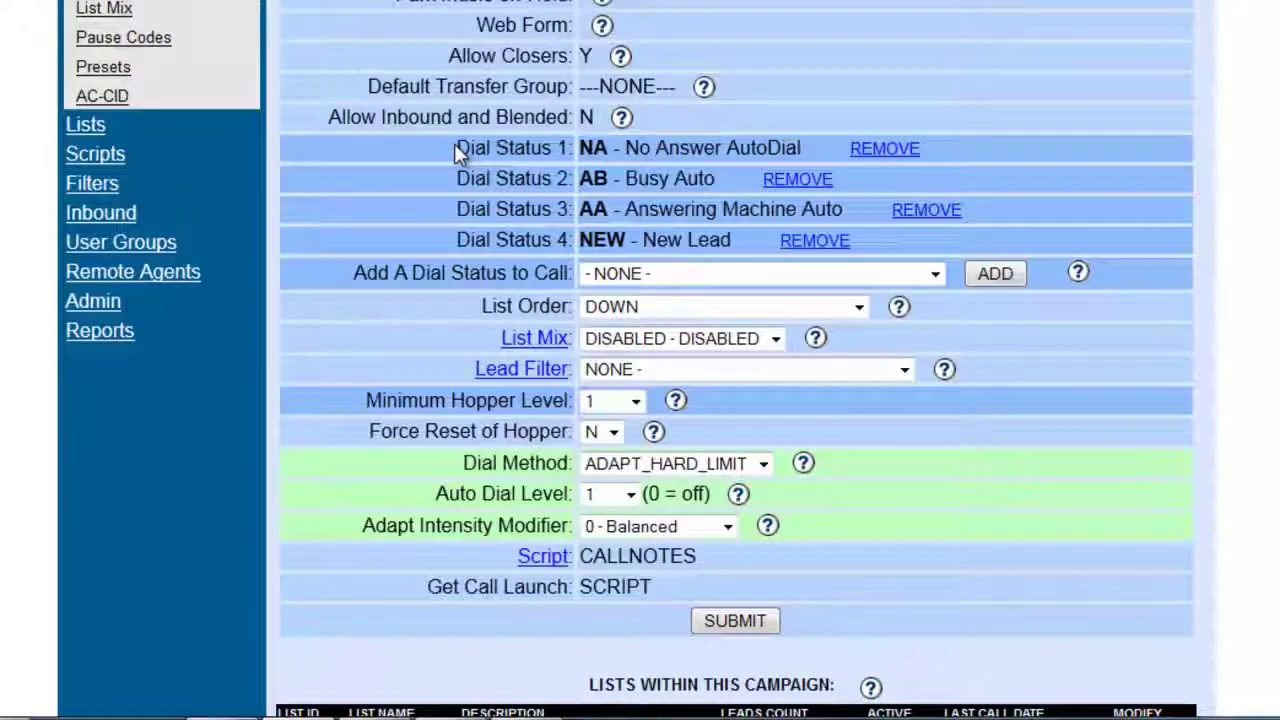
{"action": "scroll", "coordinate": [455, 143], "scroll_direction": "up", "scroll_amount": 3}
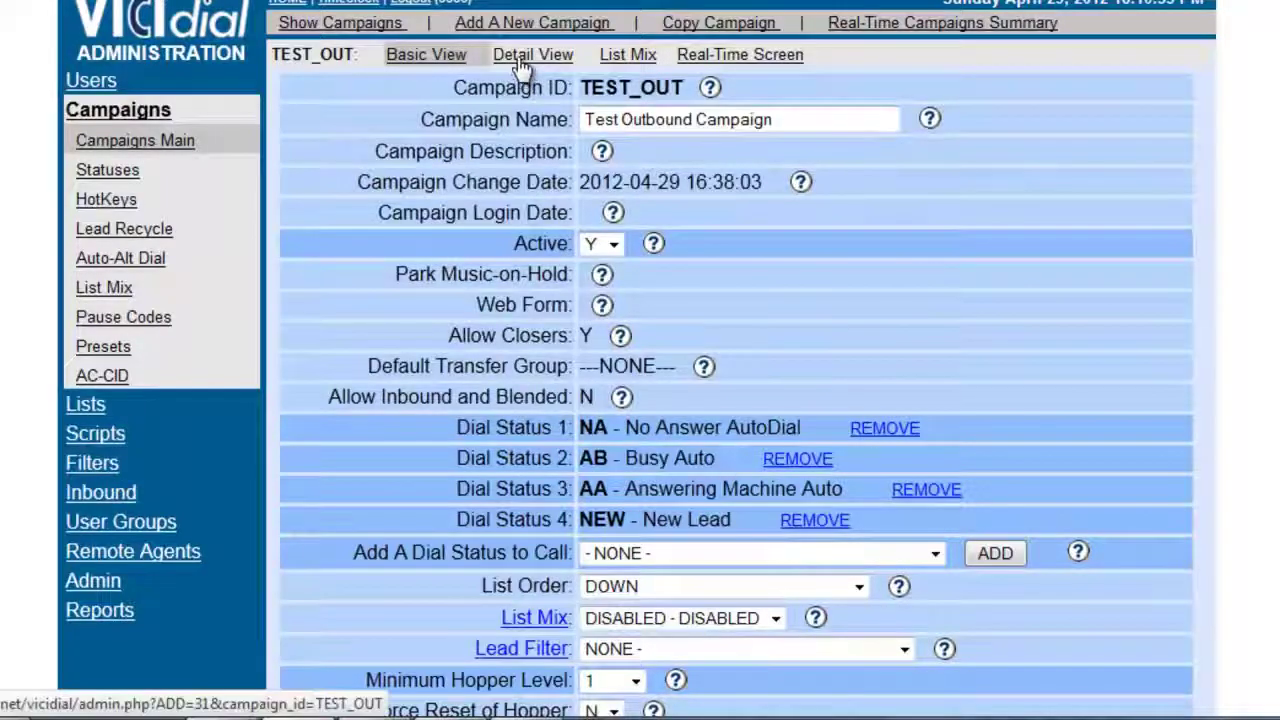
In the TEST_OUT campaign's detailed settings, set the Local Call Time to OUTBOUND - Outbound Call Times.
{"action": "scroll", "coordinate": [555, 245], "scroll_direction": "down", "scroll_amount": 7}
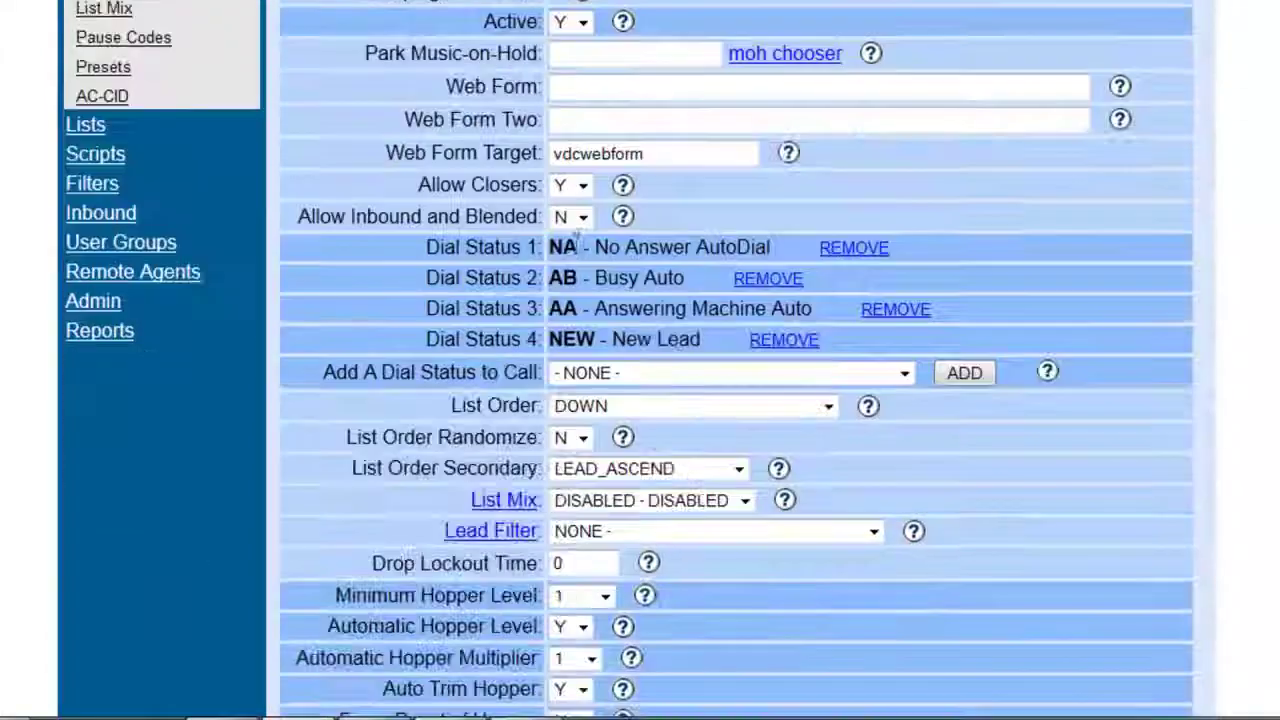
{"action": "scroll", "coordinate": [580, 245], "scroll_direction": "down", "scroll_amount": 4}
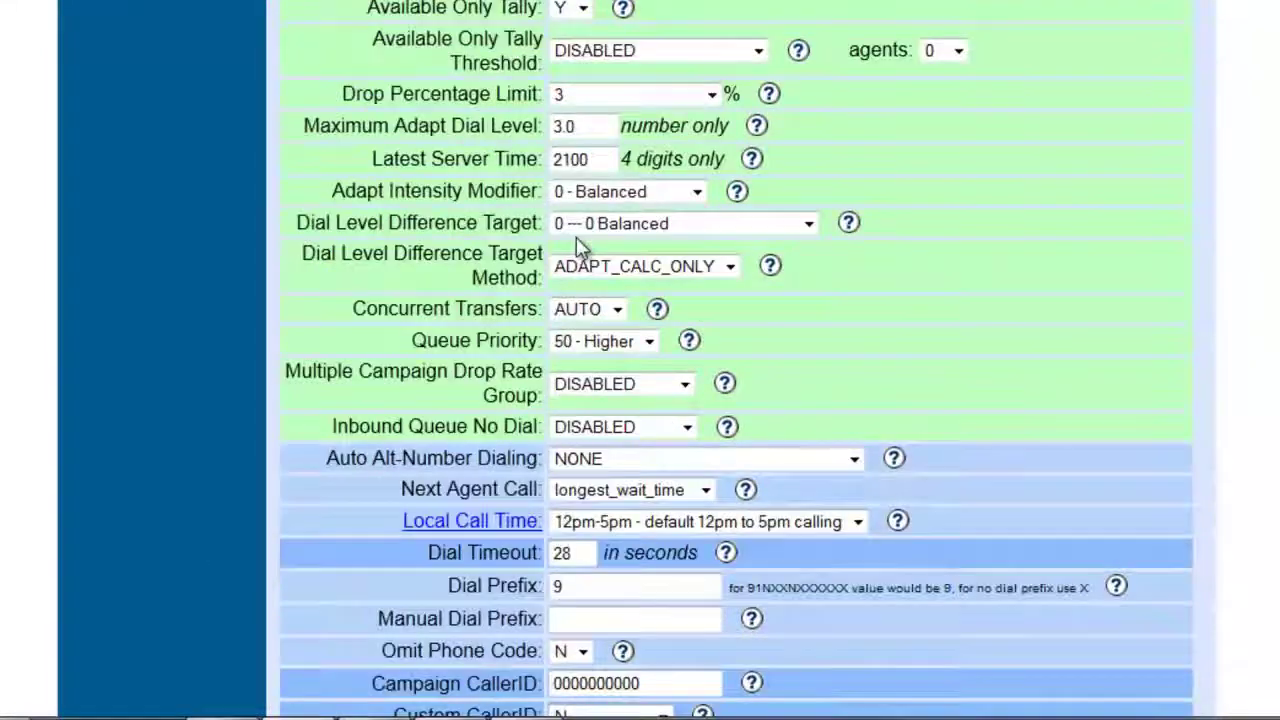
{"action": "left_click", "coordinate": [598, 526]}
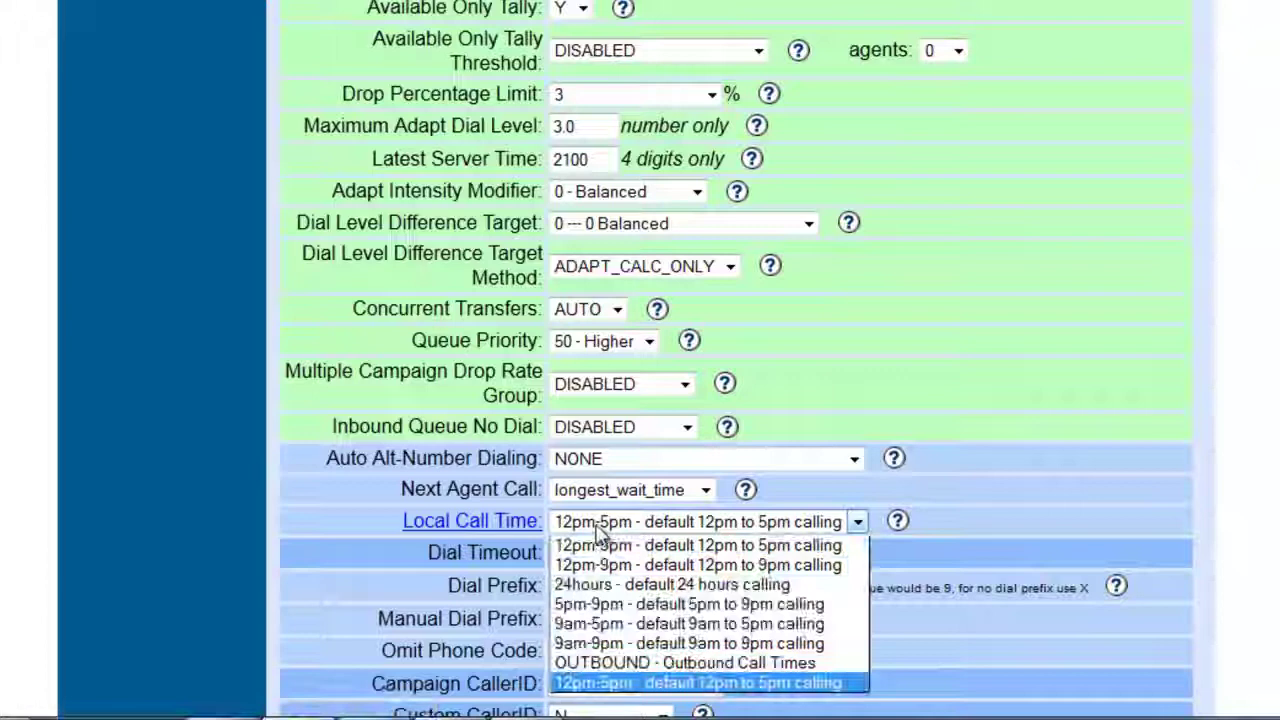
{"action": "left_click", "coordinate": [630, 663]}
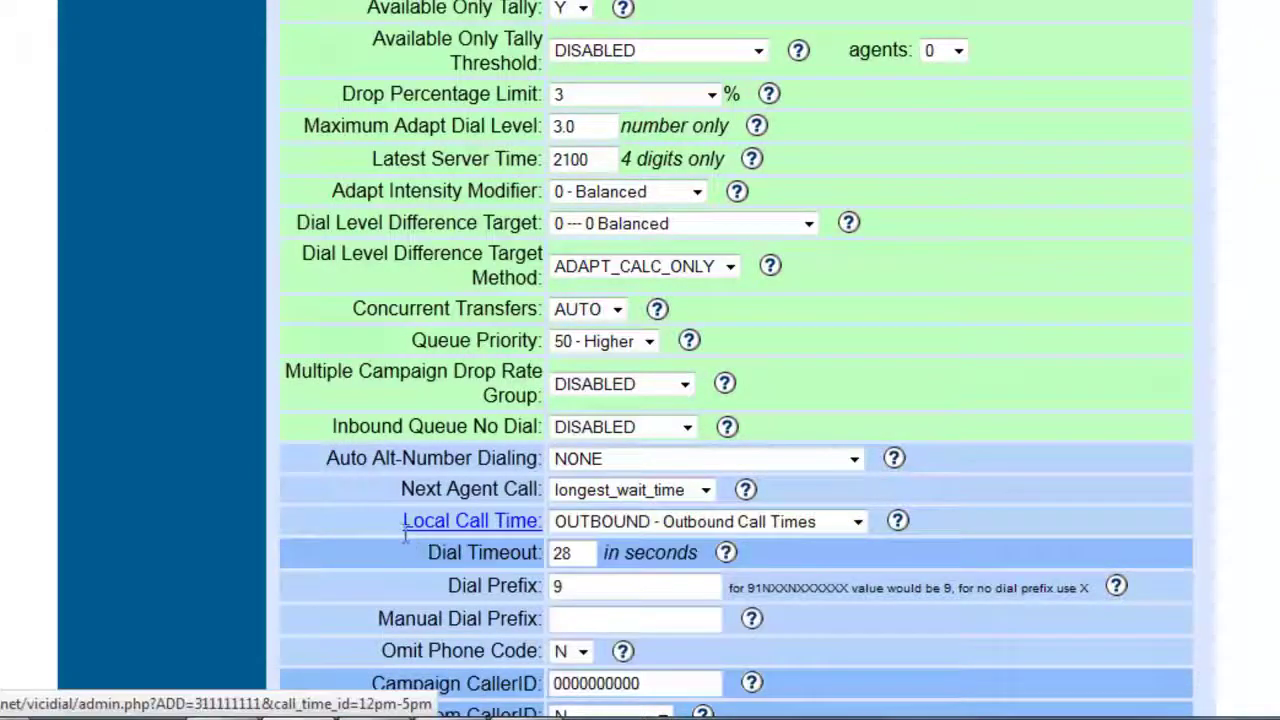
Submit the modified TEST_OUT campaign settings, leaving the campaign's list assignments alone.
{"action": "scroll", "coordinate": [410, 530], "scroll_direction": "down", "scroll_amount": 3}
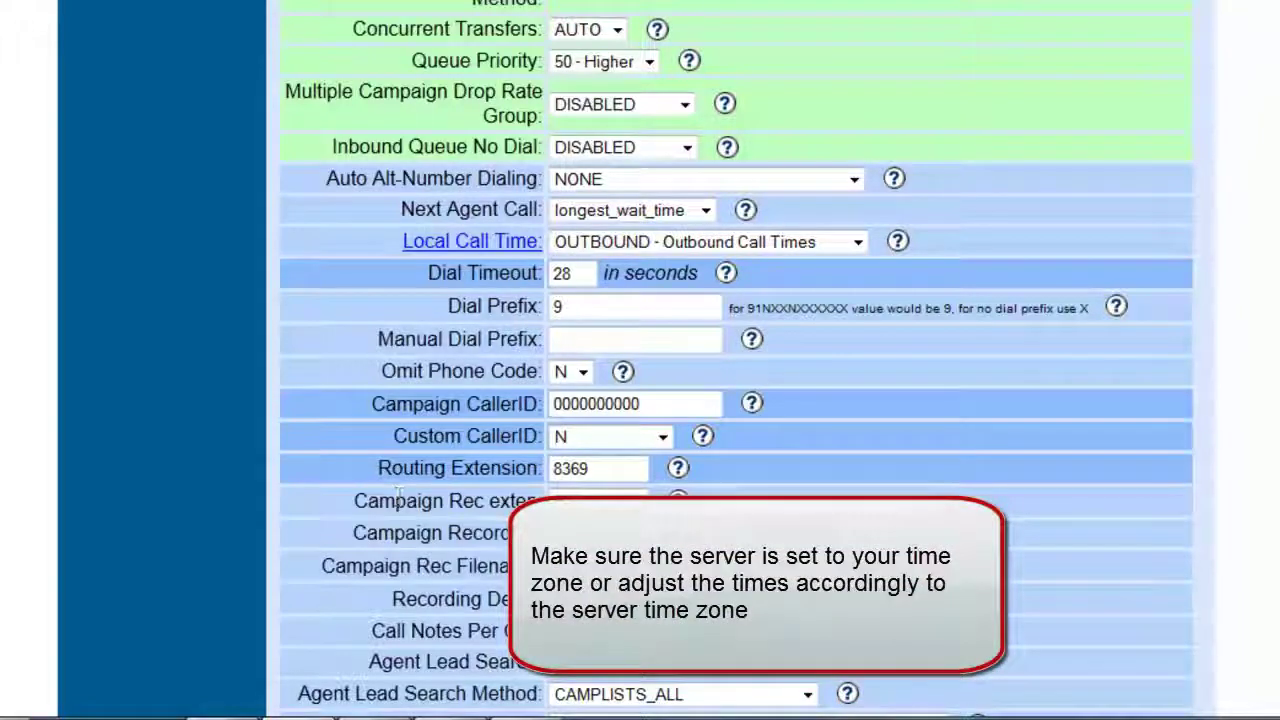
{"action": "scroll", "coordinate": [398, 497], "scroll_direction": "down", "scroll_amount": 15}
{"action": "scroll", "coordinate": [755, 408], "scroll_direction": "up", "scroll_amount": 4}
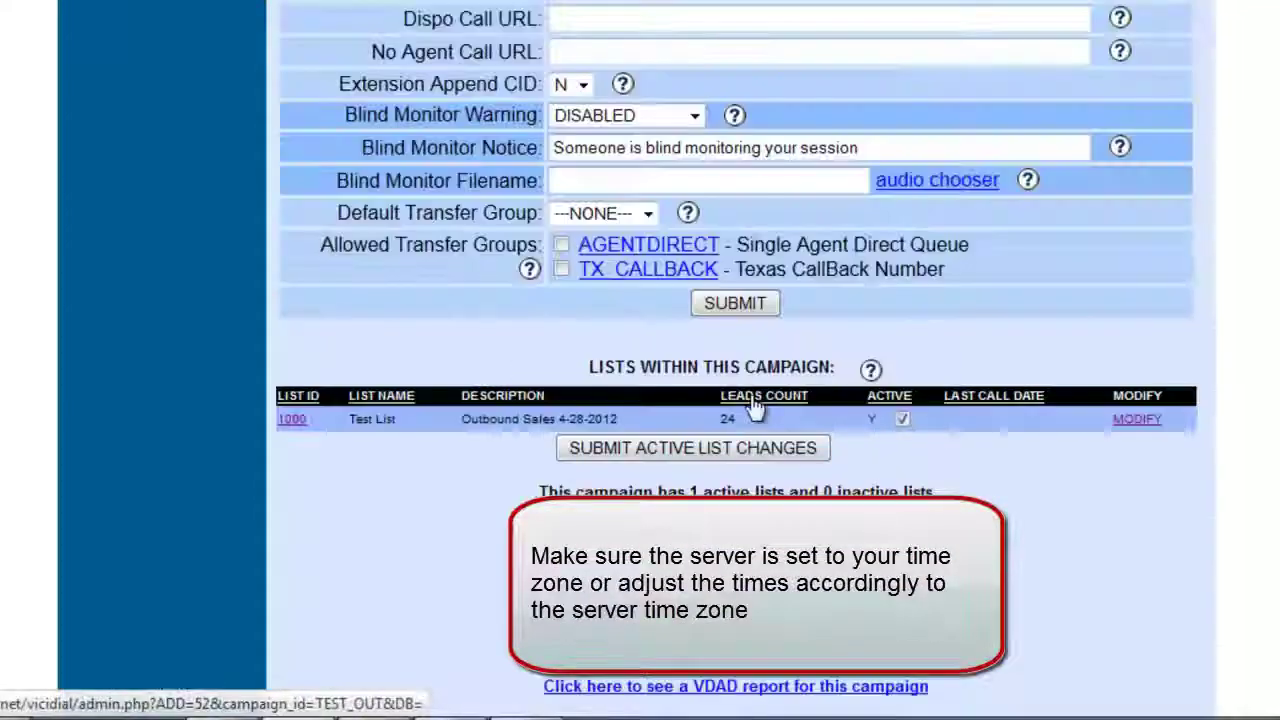
{"action": "left_click", "coordinate": [750, 312]}
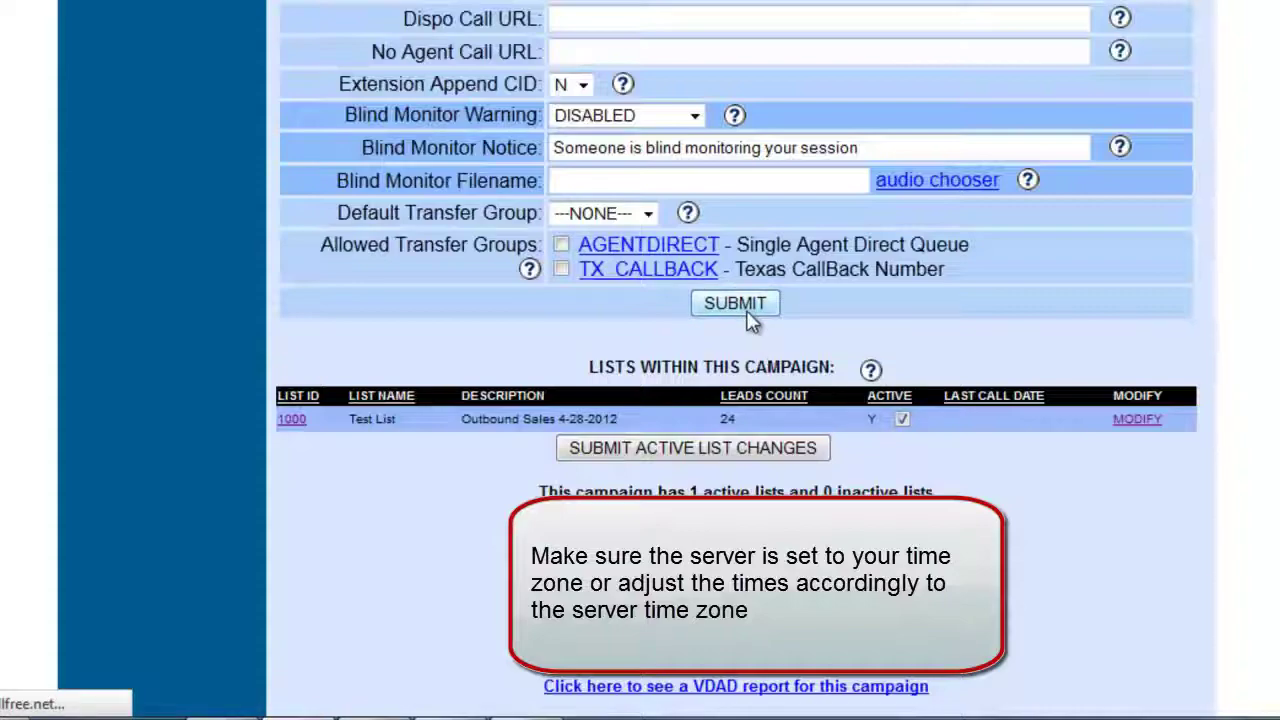